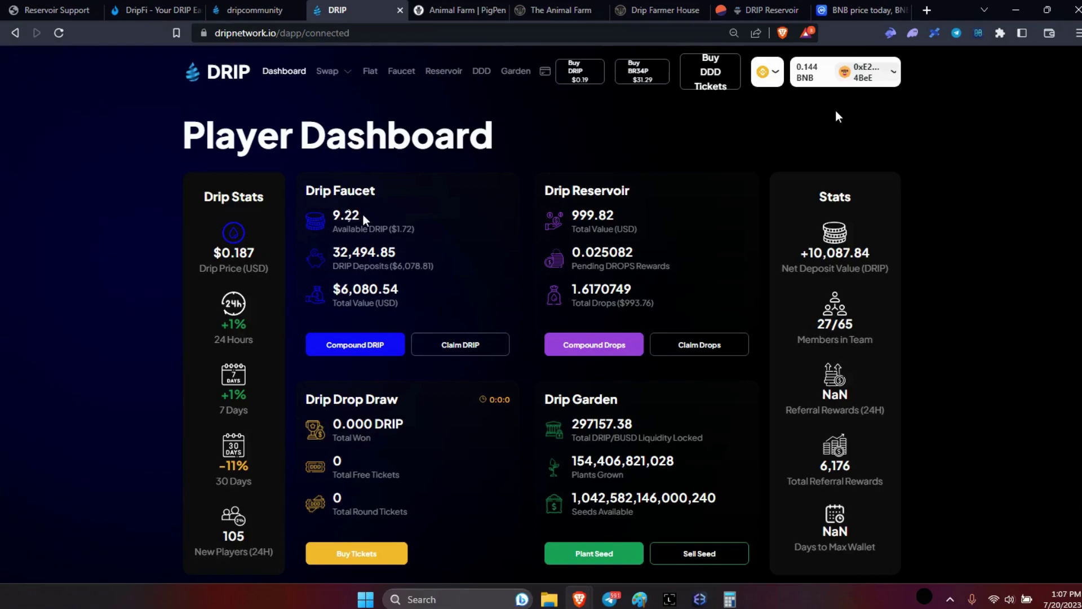
# - Switch the Rabby wallet to the L7 CU account, then to Ledger 3
pyautogui.click(891, 34)
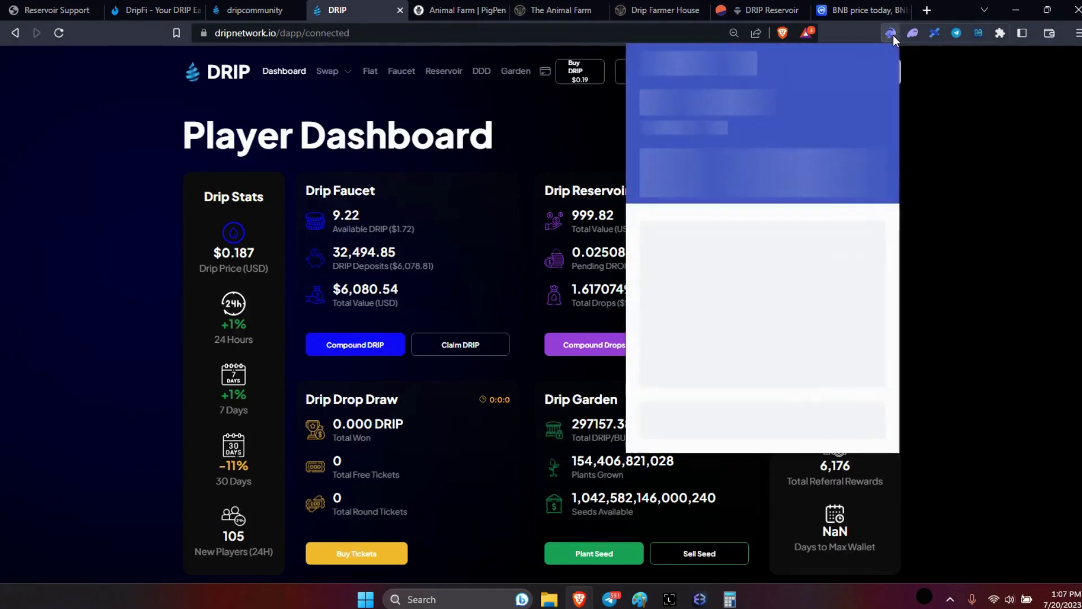
pyautogui.click(783, 66)
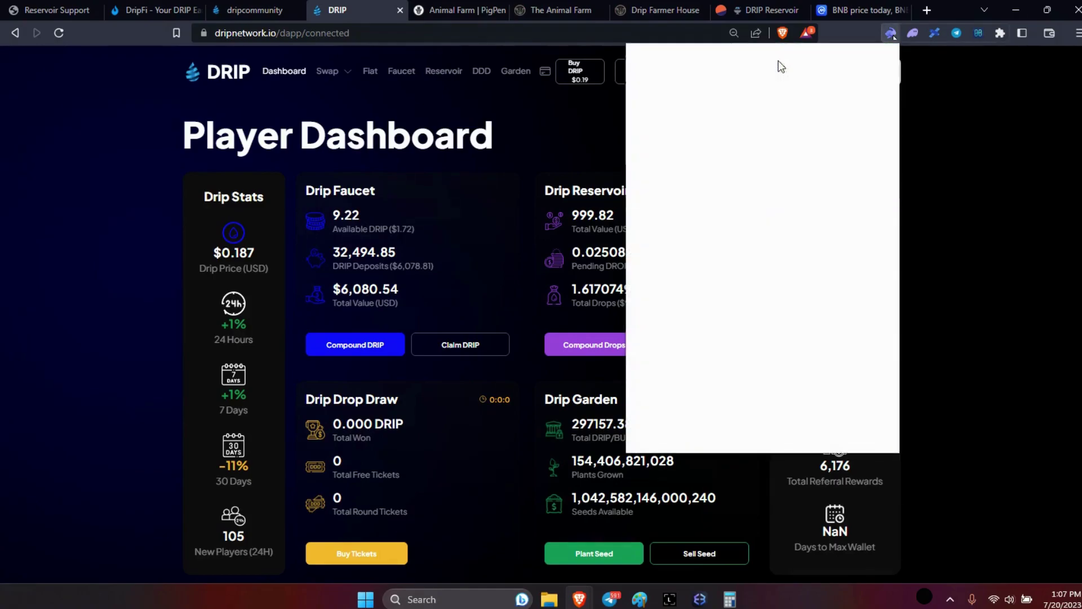
pyautogui.click(688, 203)
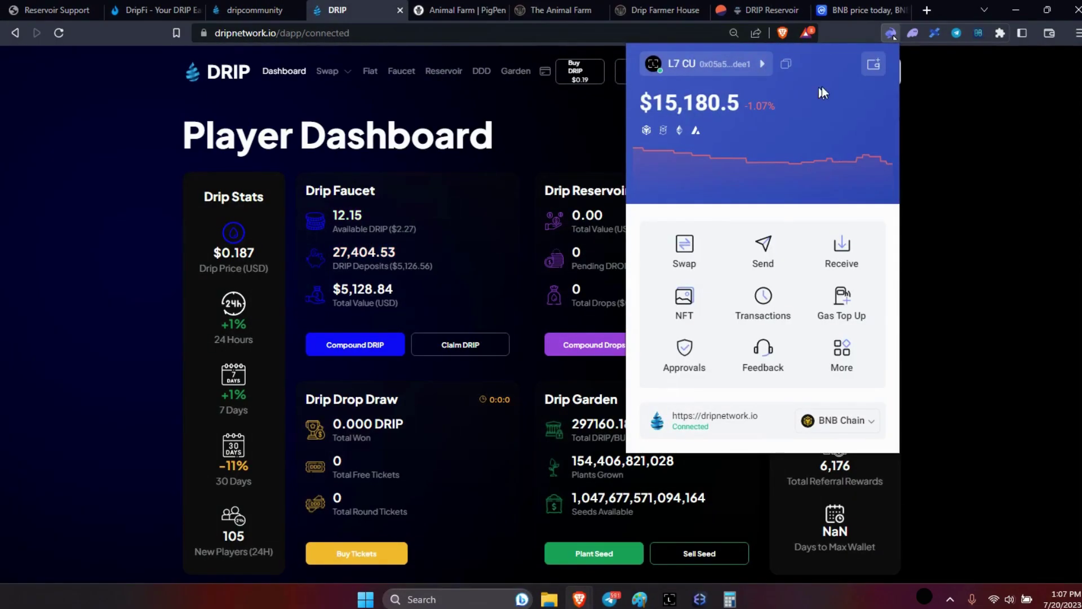
pyautogui.click(765, 64)
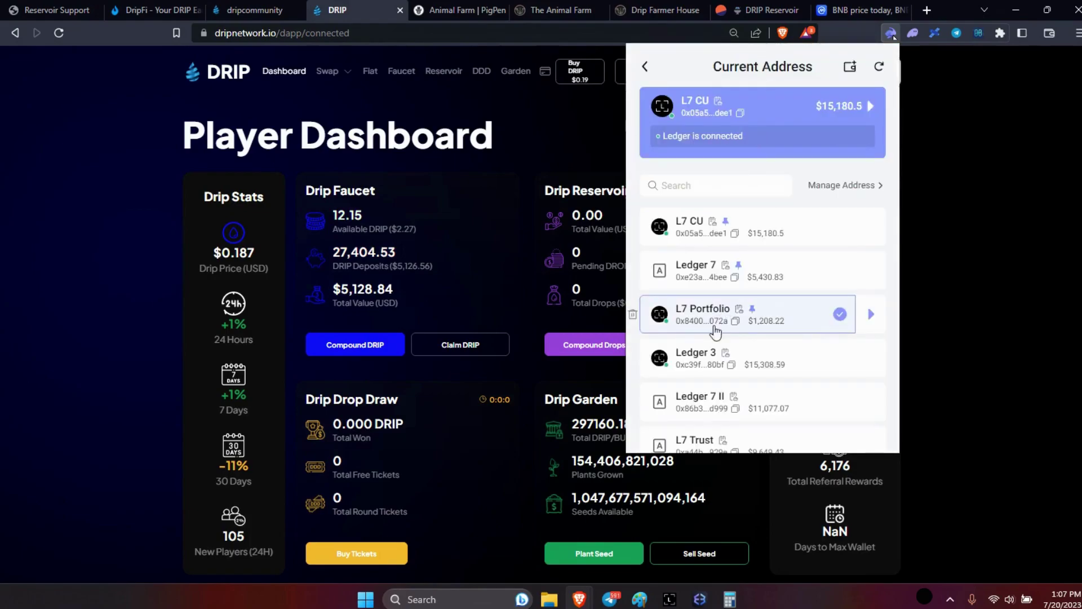
pyautogui.click(712, 358)
pyautogui.click(930, 232)
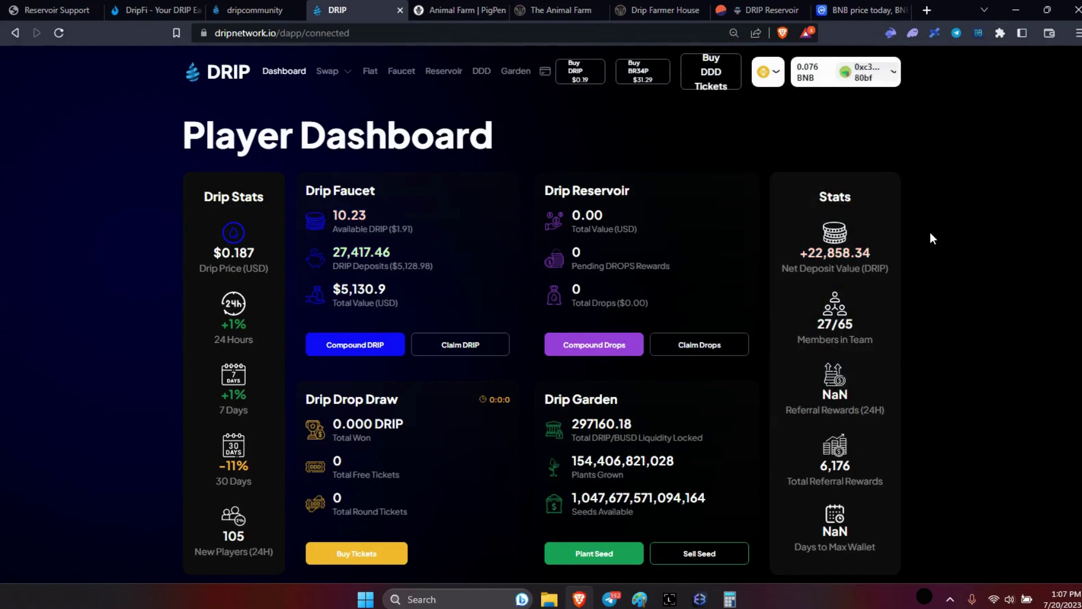
# - Check Ledger 3's balance, then switch the wallet to the L7 2026 account ($3.16)
pyautogui.click(893, 34)
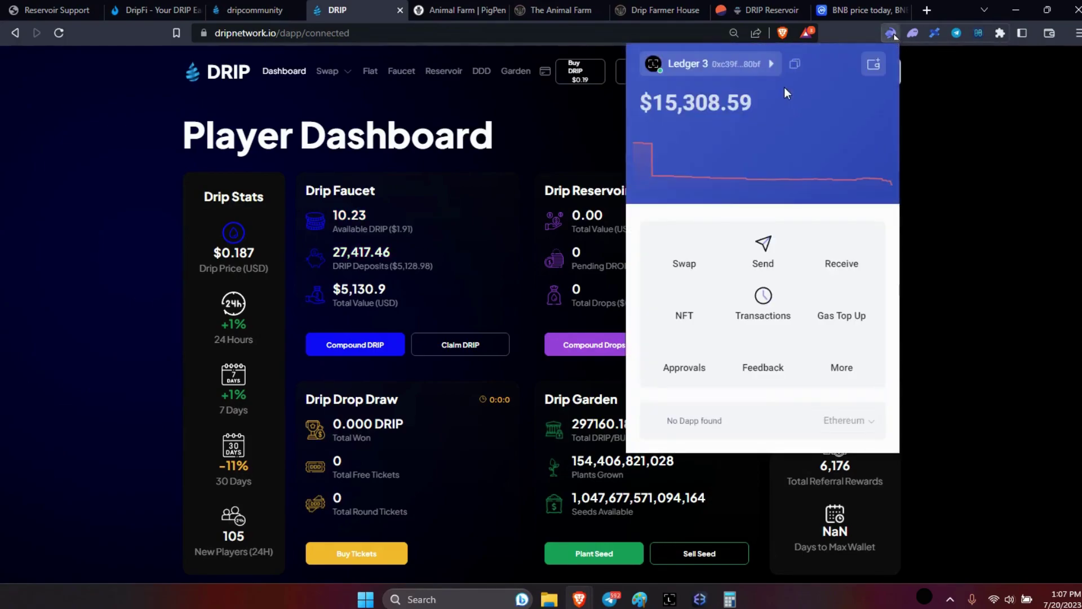
pyautogui.click(772, 65)
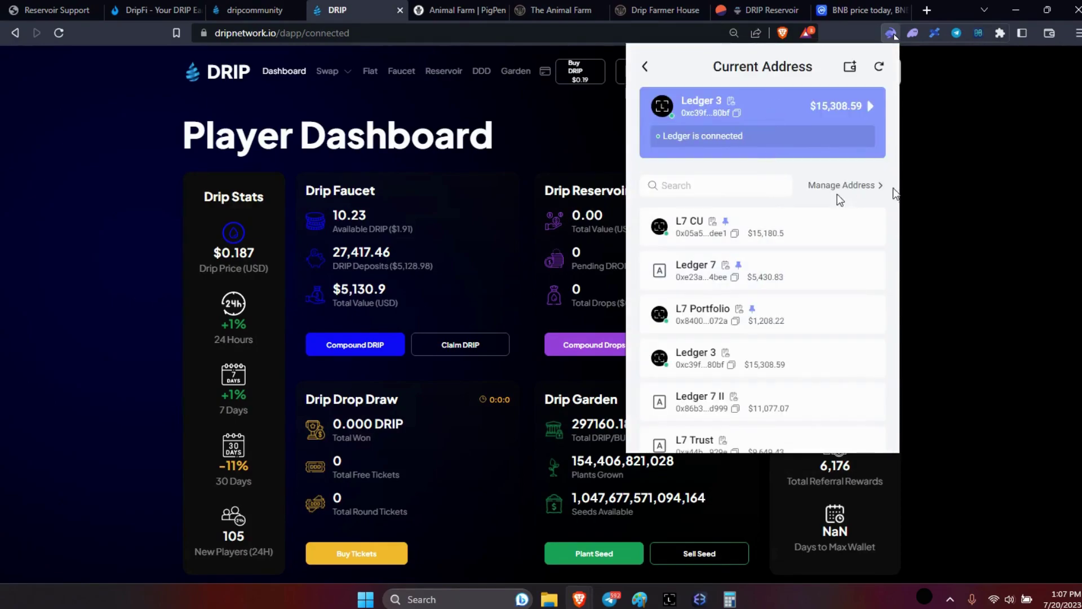
pyautogui.scroll(-5, 898, 245)
pyautogui.scroll(-2, 790, 339)
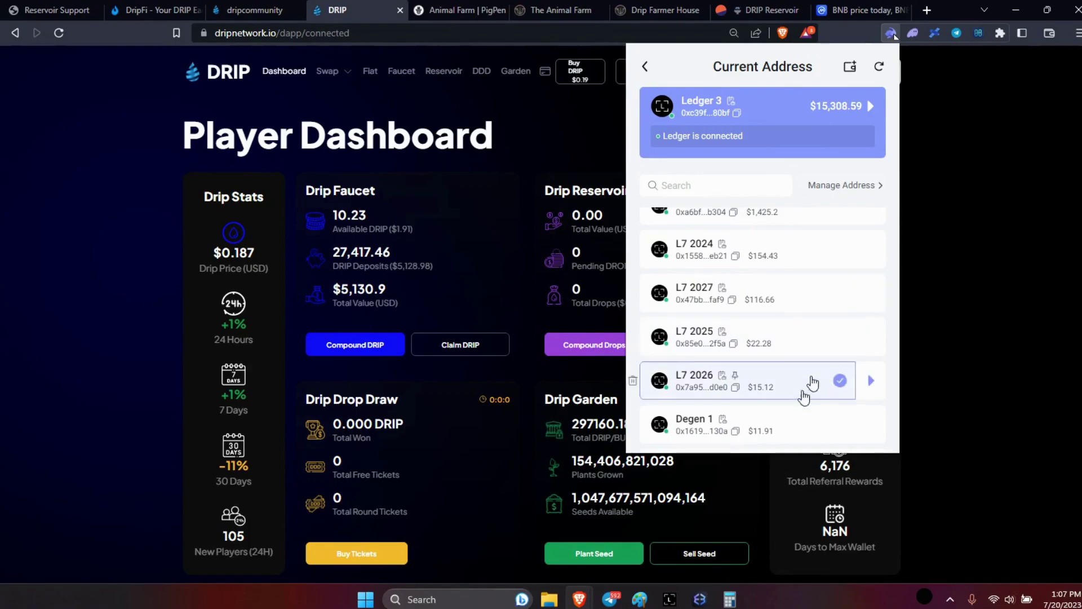
pyautogui.click(678, 388)
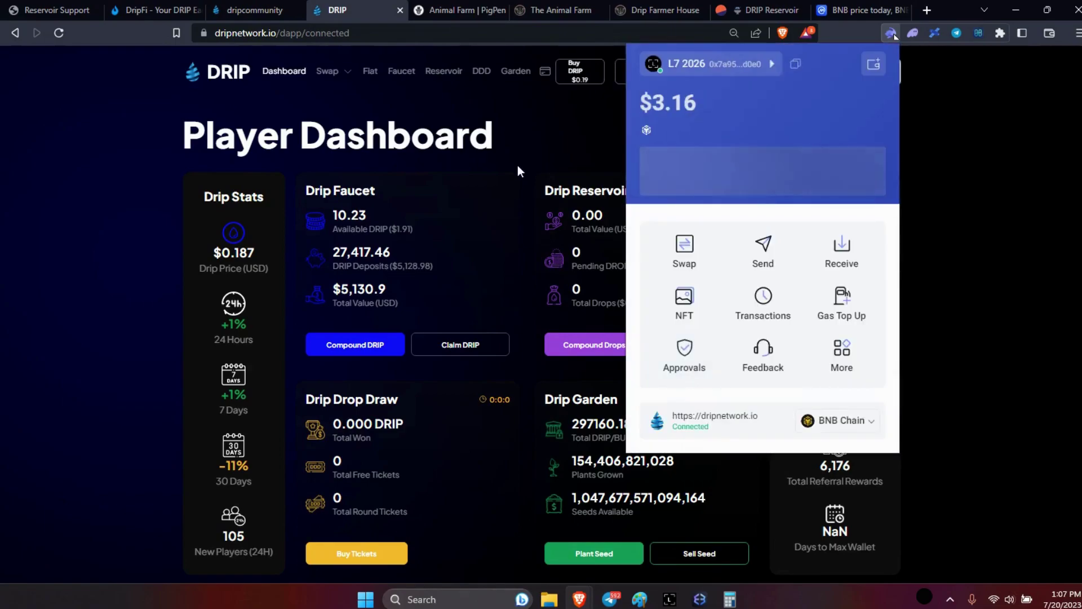
# - Compound the L7 2026 faucet's 6.21 DRIP and send the roll for Ledger signing
pyautogui.click(346, 344)
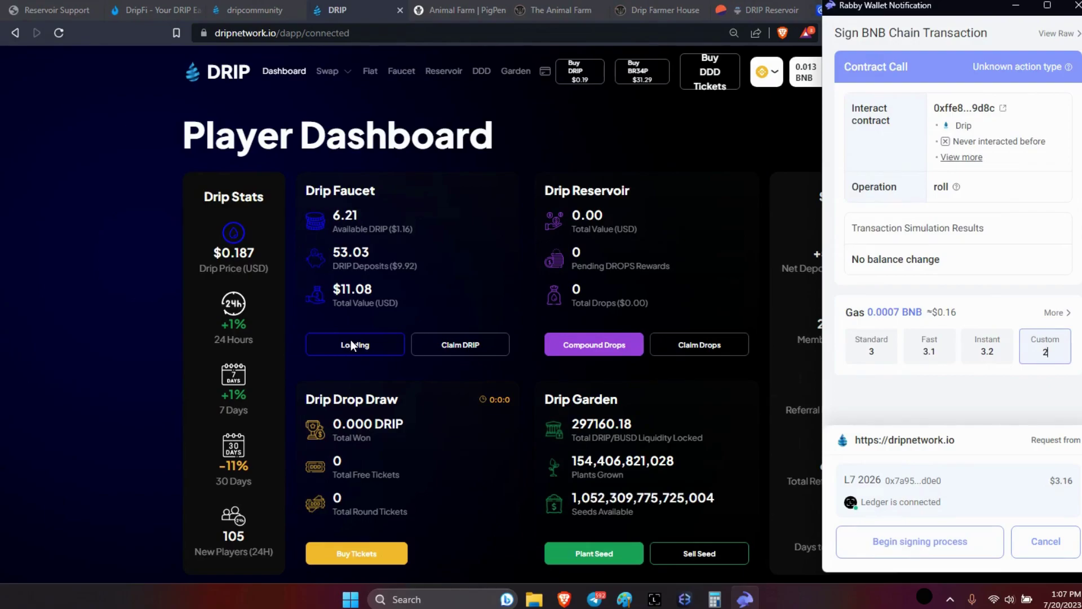
pyautogui.press('Return')
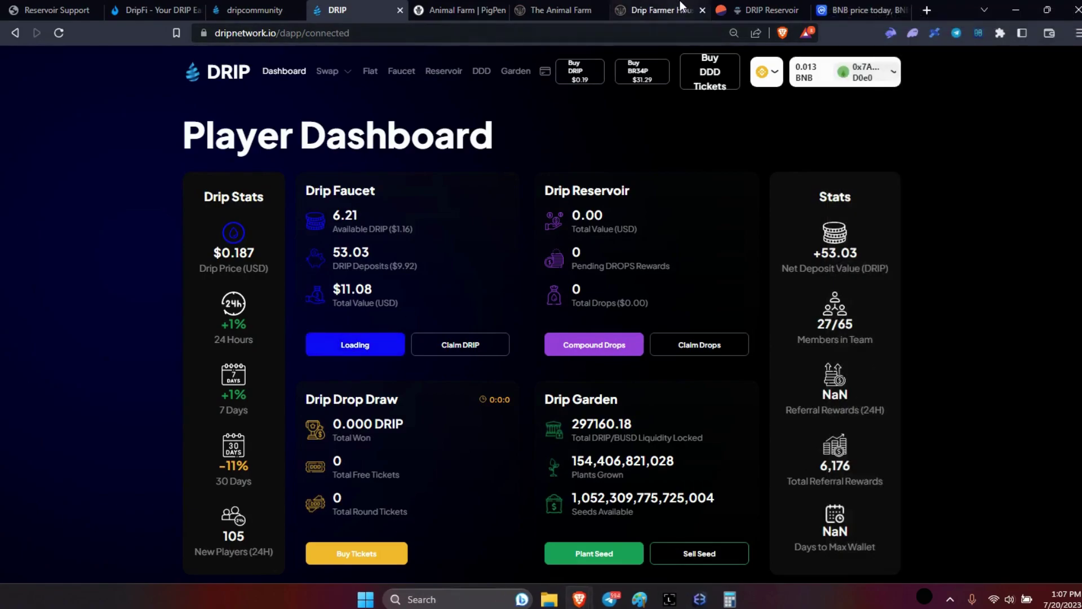
# - Reselect L7 2026 as the current address in Rabby and reload the DRIP dashboard
pyautogui.click(893, 36)
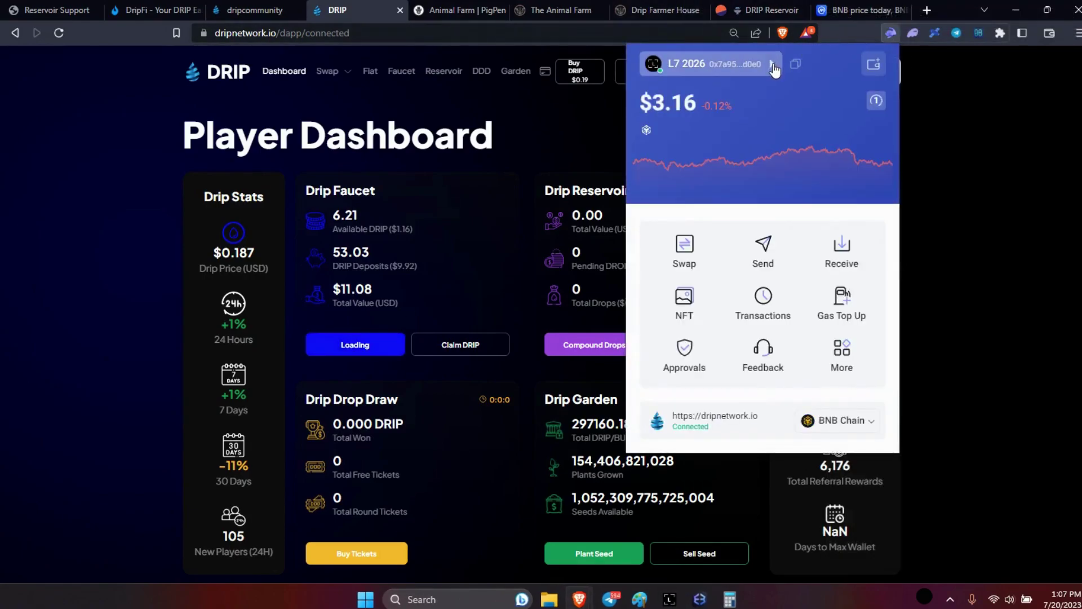
pyautogui.click(773, 65)
pyautogui.scroll(-6, 761, 305)
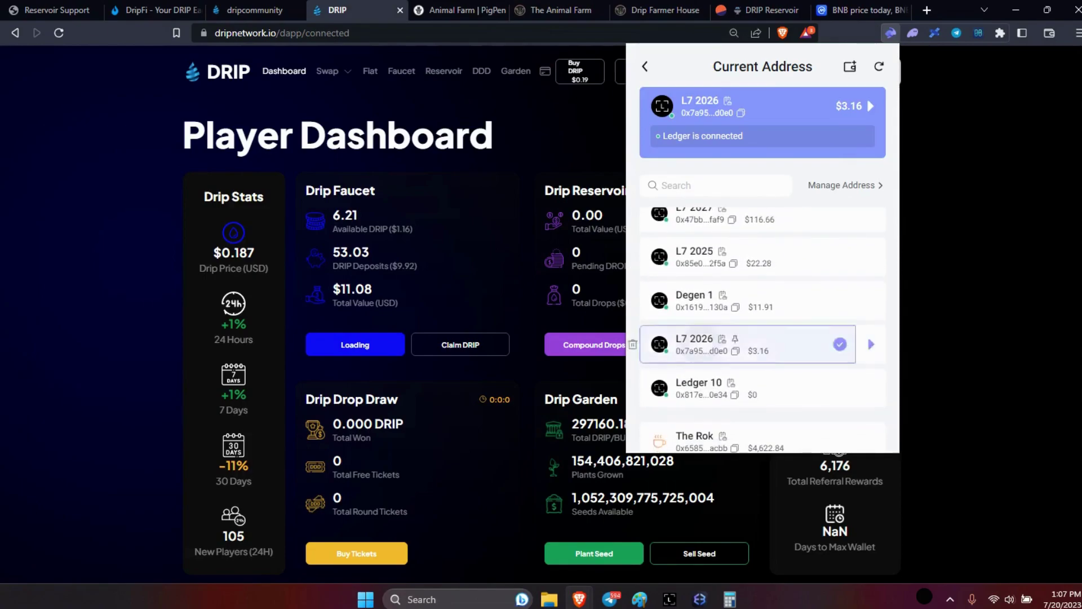
pyautogui.click(761, 344)
pyautogui.click(971, 389)
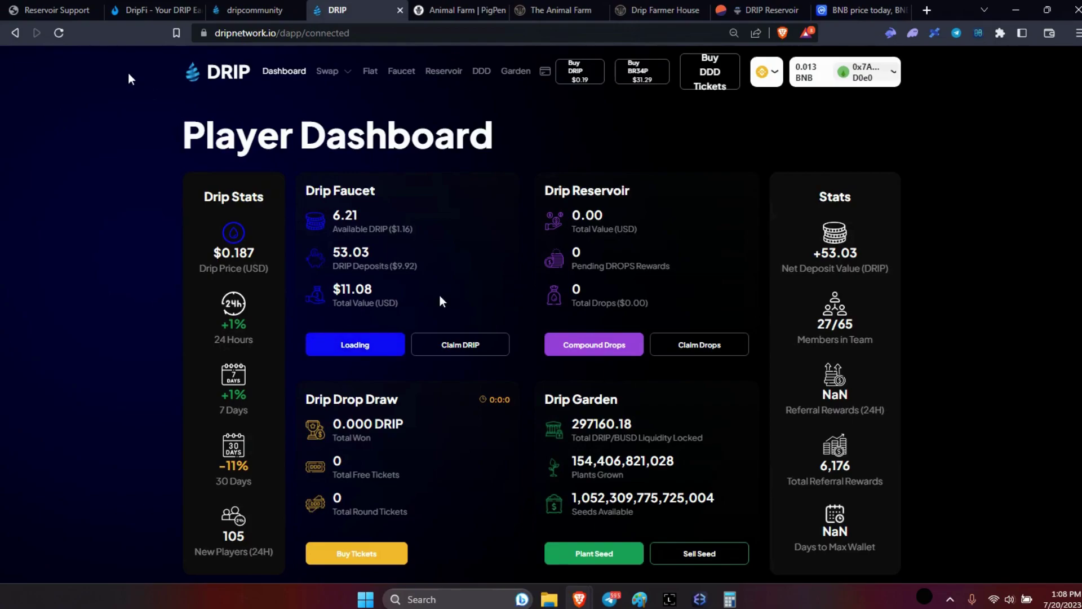
pyautogui.click(58, 32)
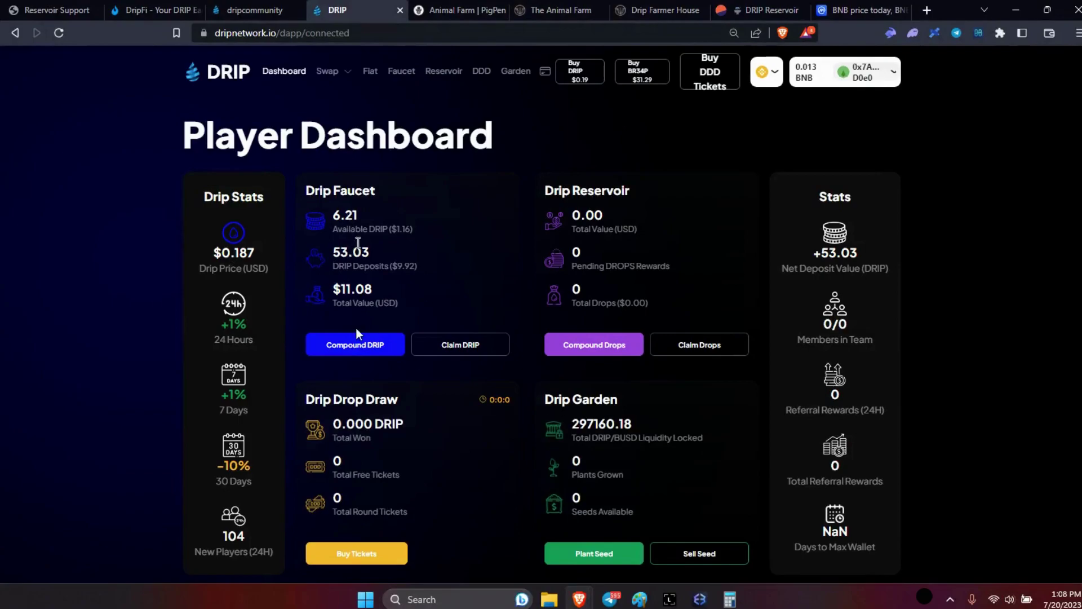
# - Retry Compound DRIP after the Zero payout warning and send the roll for Ledger signing
pyautogui.click(371, 348)
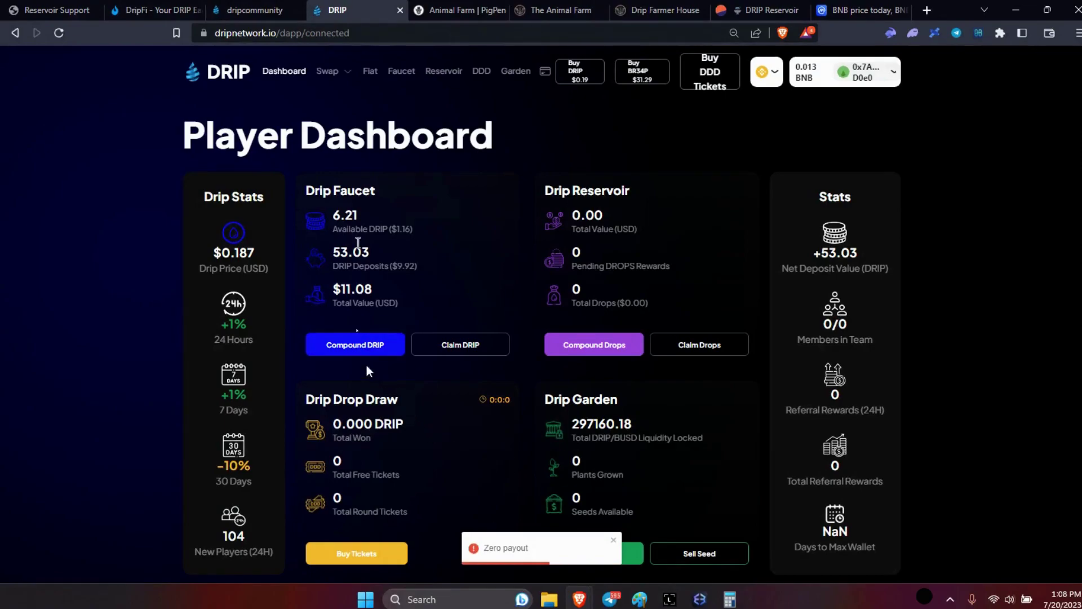
pyautogui.click(350, 349)
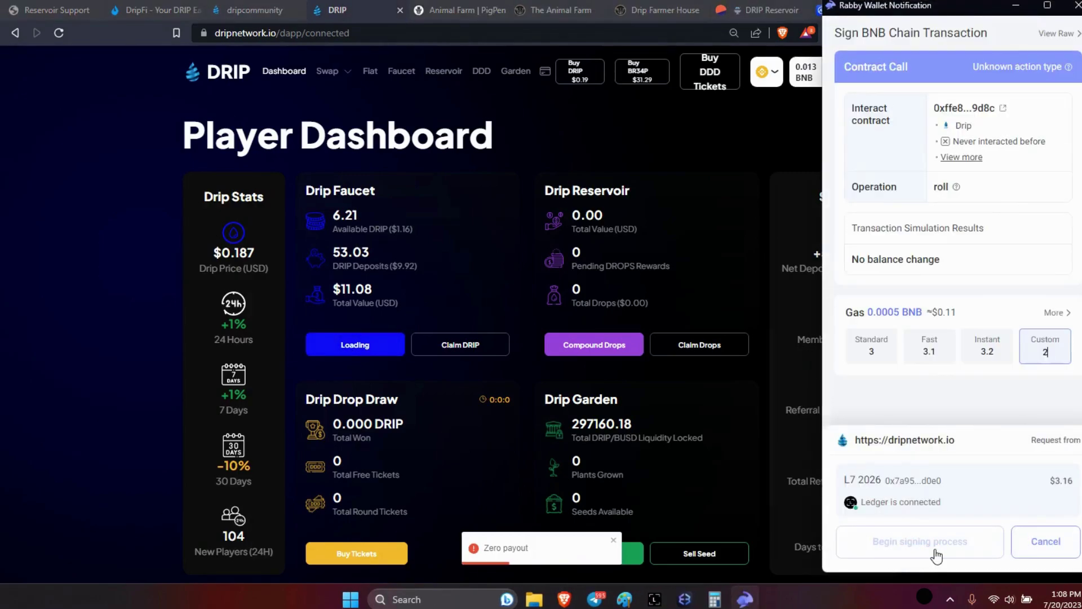
pyautogui.click(935, 549)
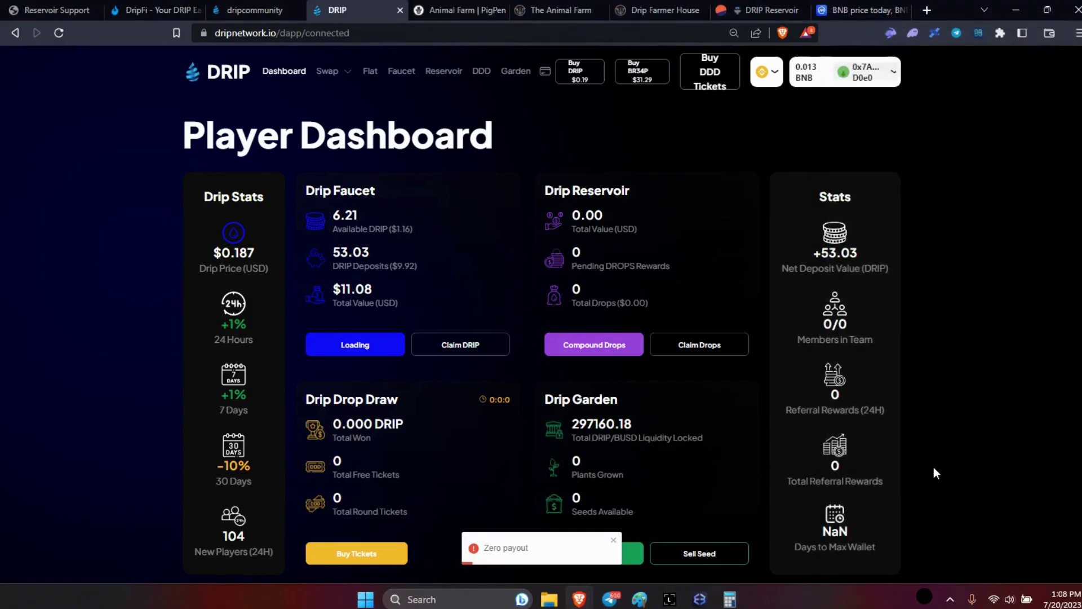
# - Switch to Degen 1, reload the dashboard, and send its faucet compound for Ledger signing
pyautogui.click(892, 34)
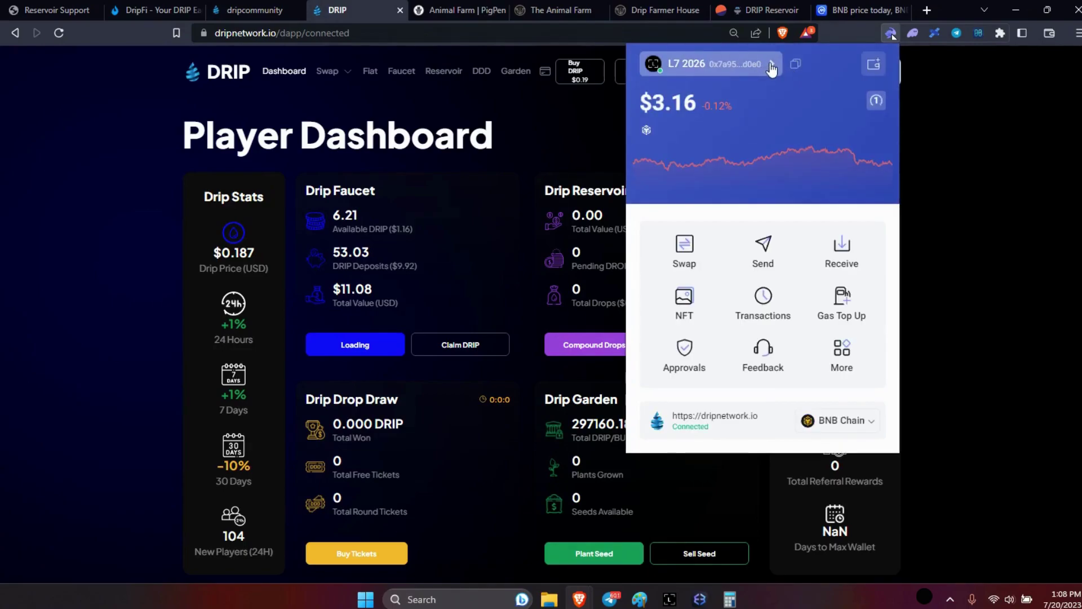
pyautogui.click(773, 63)
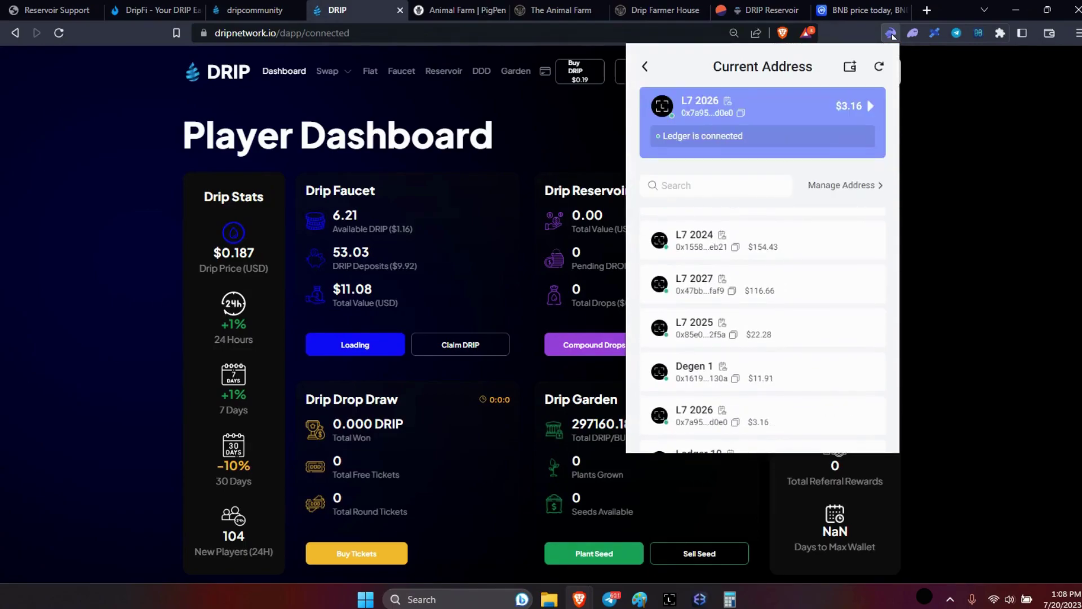
pyautogui.click(694, 372)
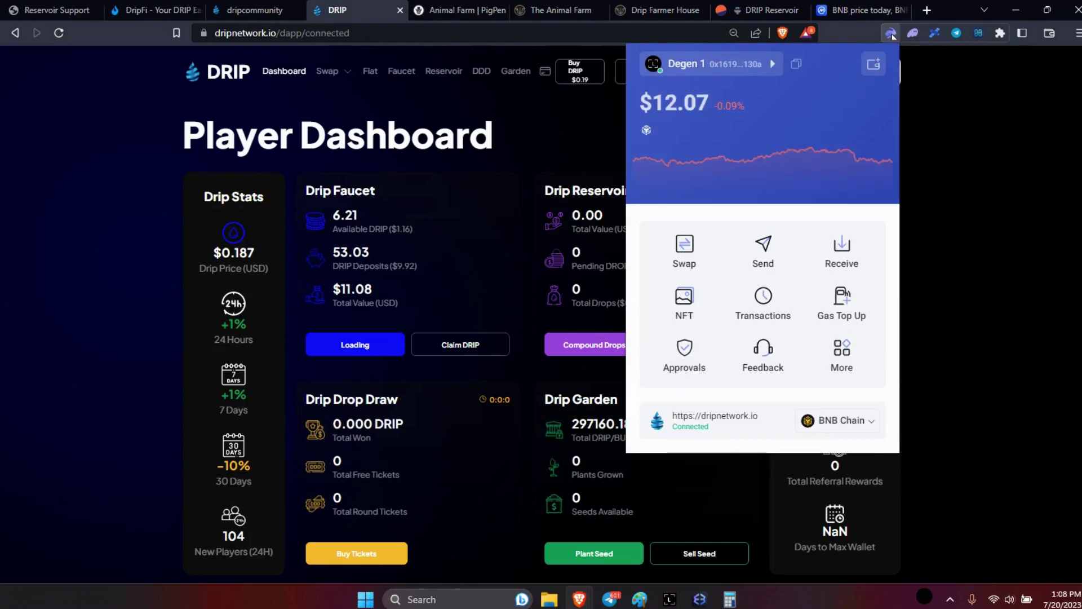
pyautogui.click(567, 127)
pyautogui.click(60, 31)
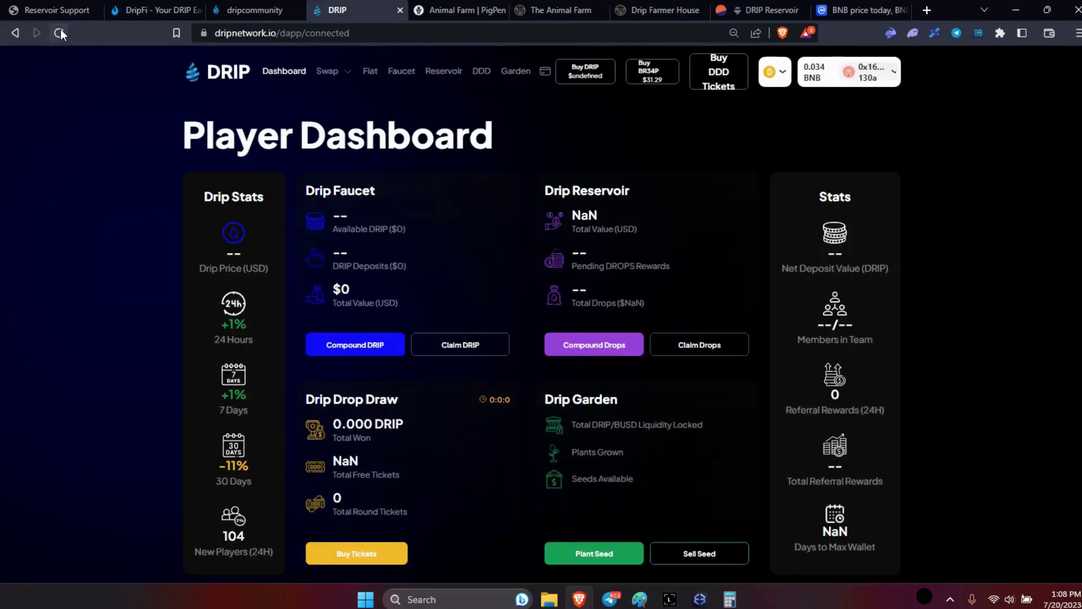
pyautogui.click(351, 347)
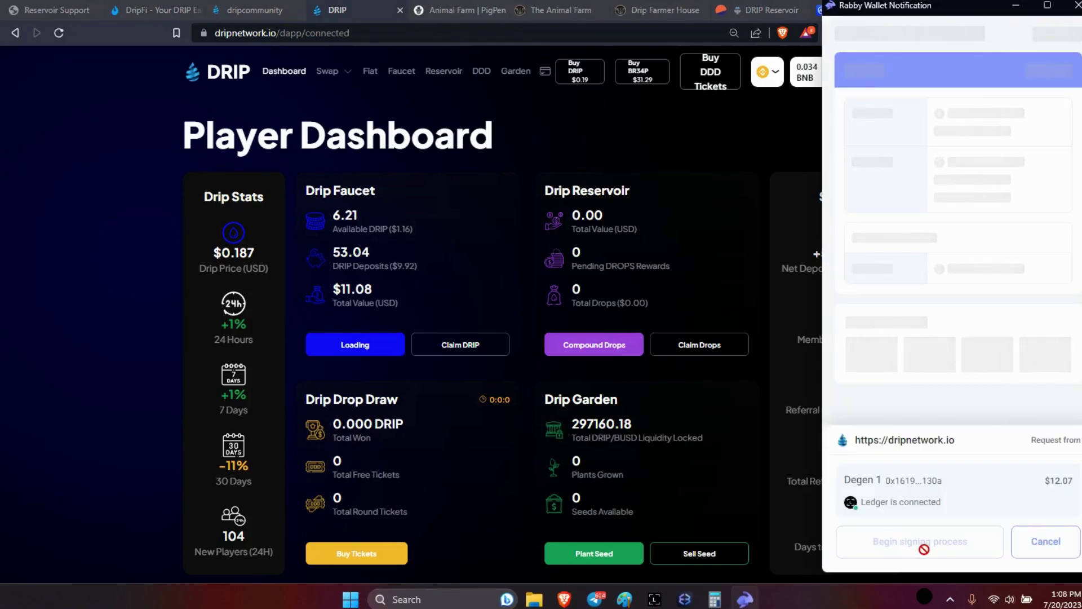
pyautogui.click(927, 556)
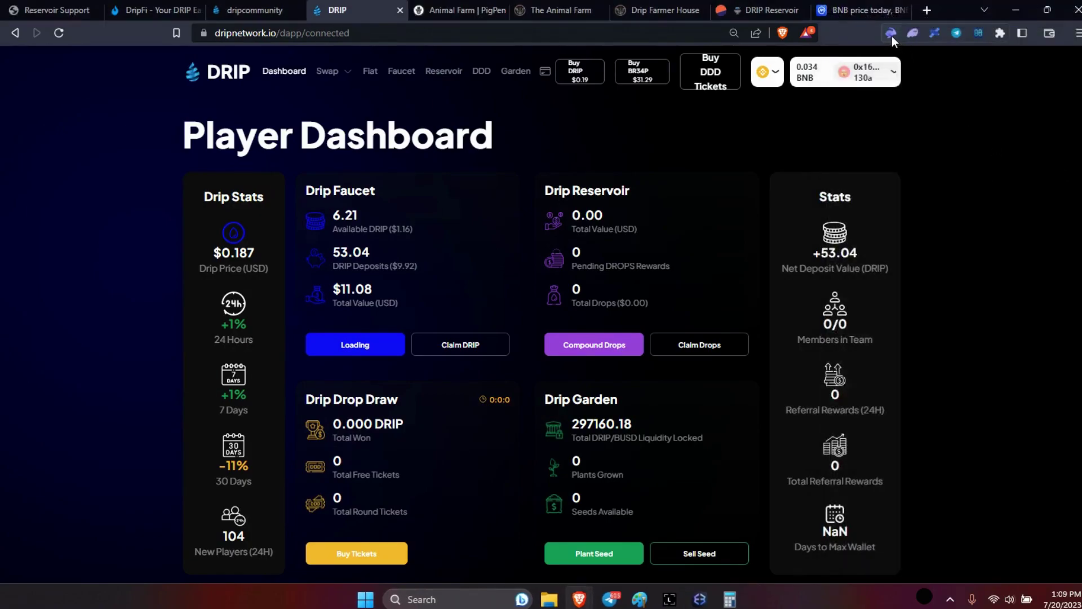
# - Switch to L7 2027, reload the dashboard, and send its faucet compound for Ledger signing
pyautogui.click(892, 36)
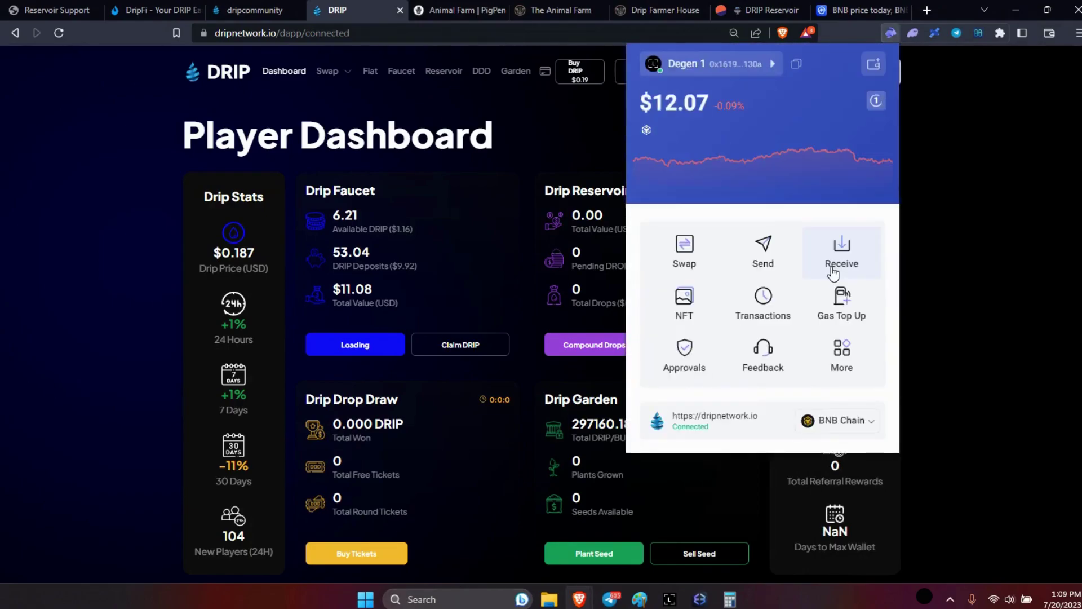
pyautogui.click(704, 64)
pyautogui.scroll(-5, 762, 327)
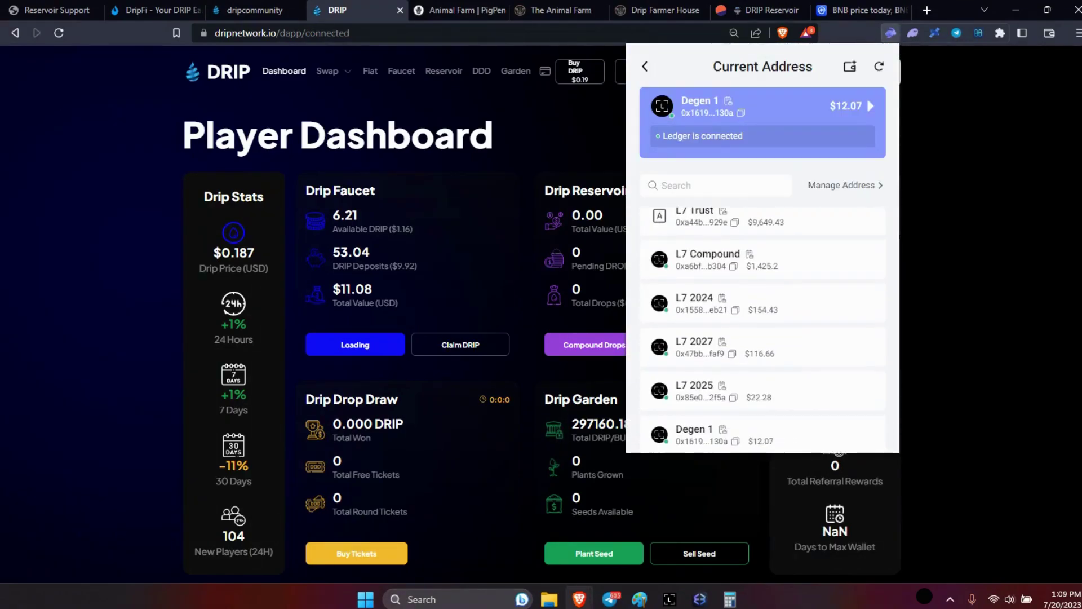
pyautogui.scroll(1, 763, 327)
pyautogui.click(867, 262)
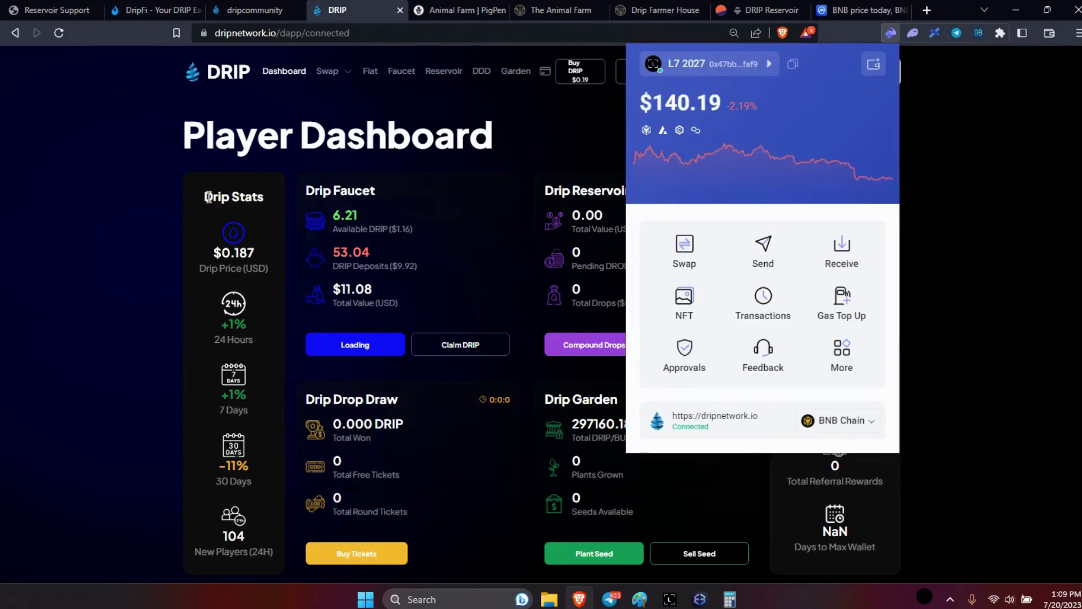
pyautogui.click(60, 201)
pyautogui.click(61, 32)
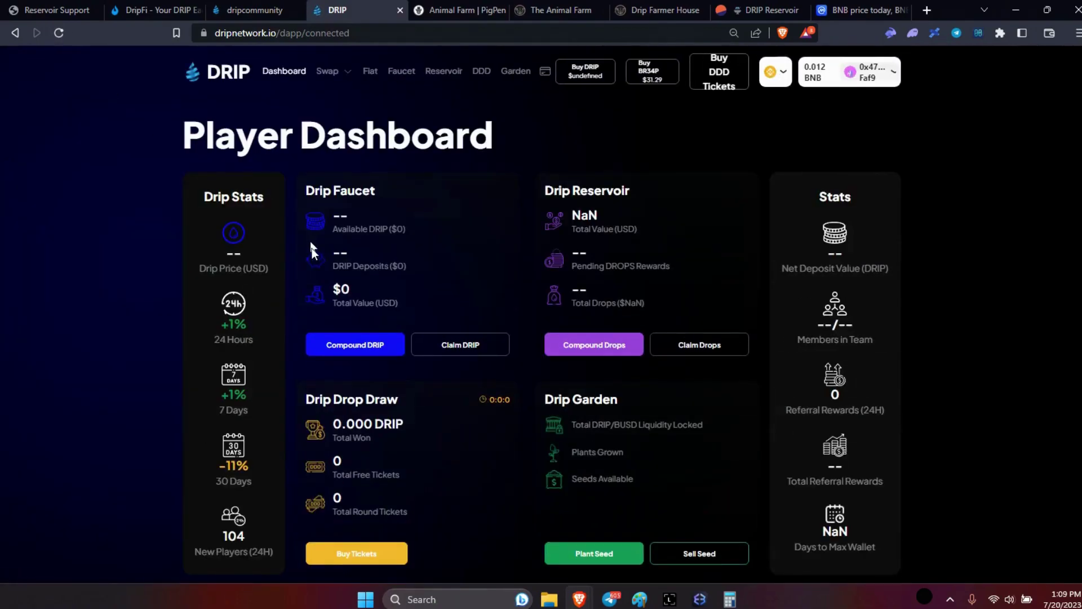
pyautogui.click(374, 346)
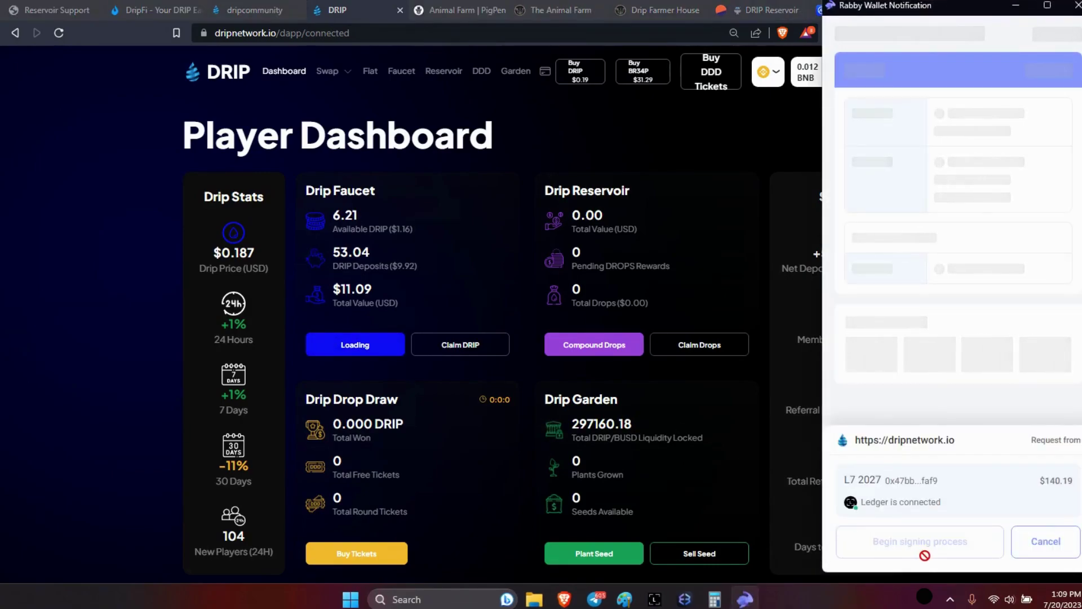
pyautogui.click(926, 558)
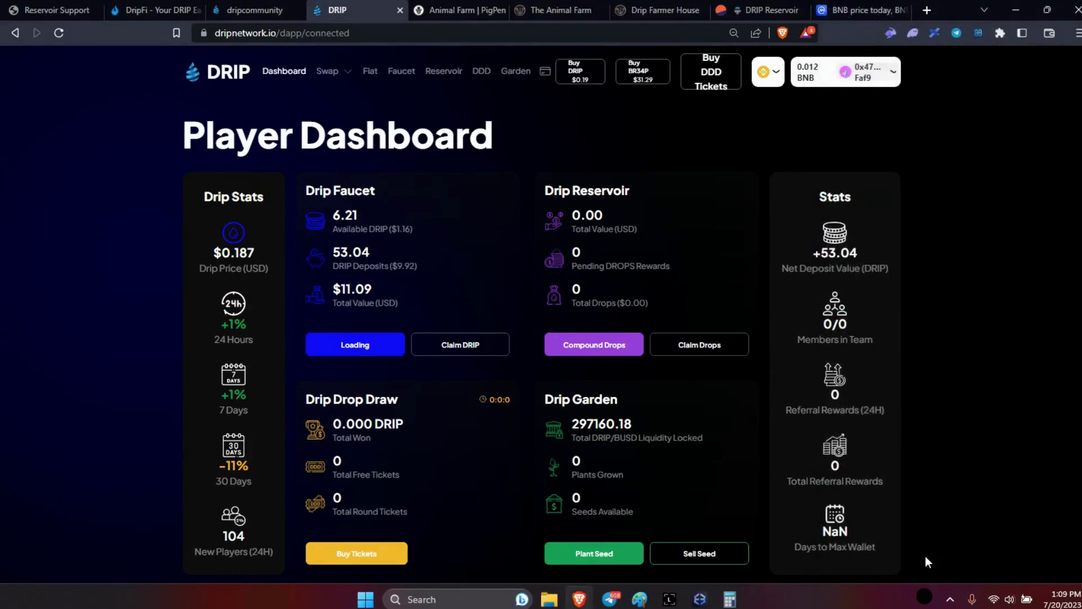
# - Select a different wallet in Rabby so the faucet shows 32,494.85 DRIP deposited
pyautogui.click(891, 34)
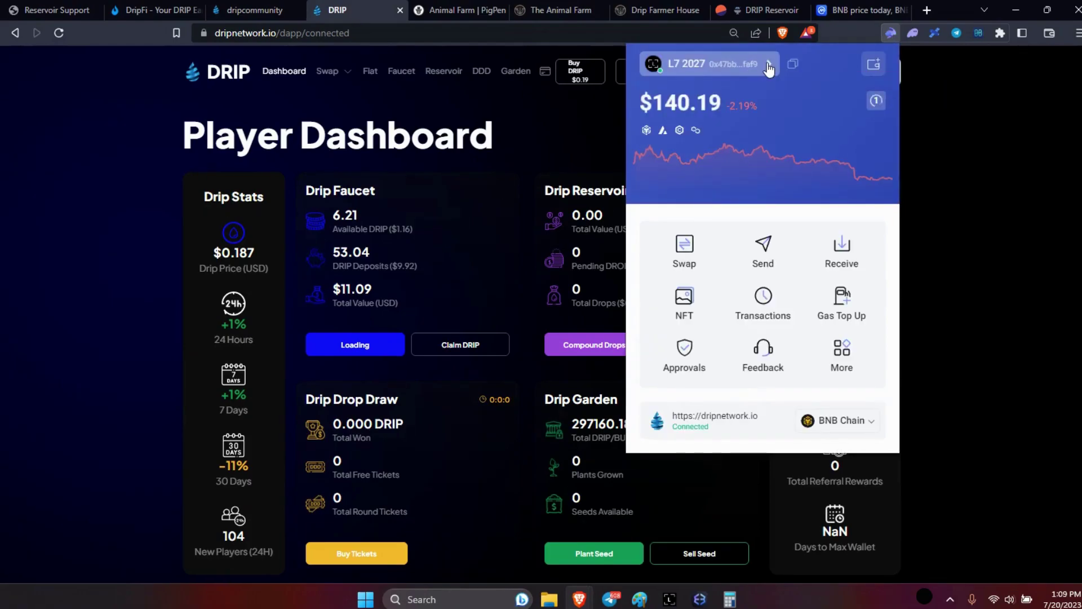
pyautogui.click(768, 65)
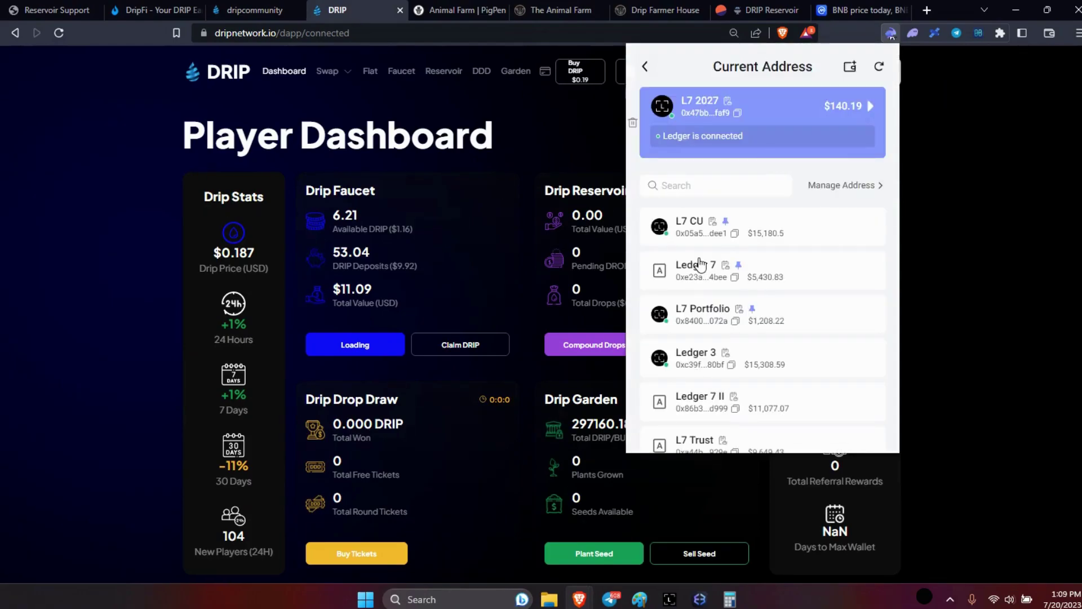
pyautogui.click(949, 373)
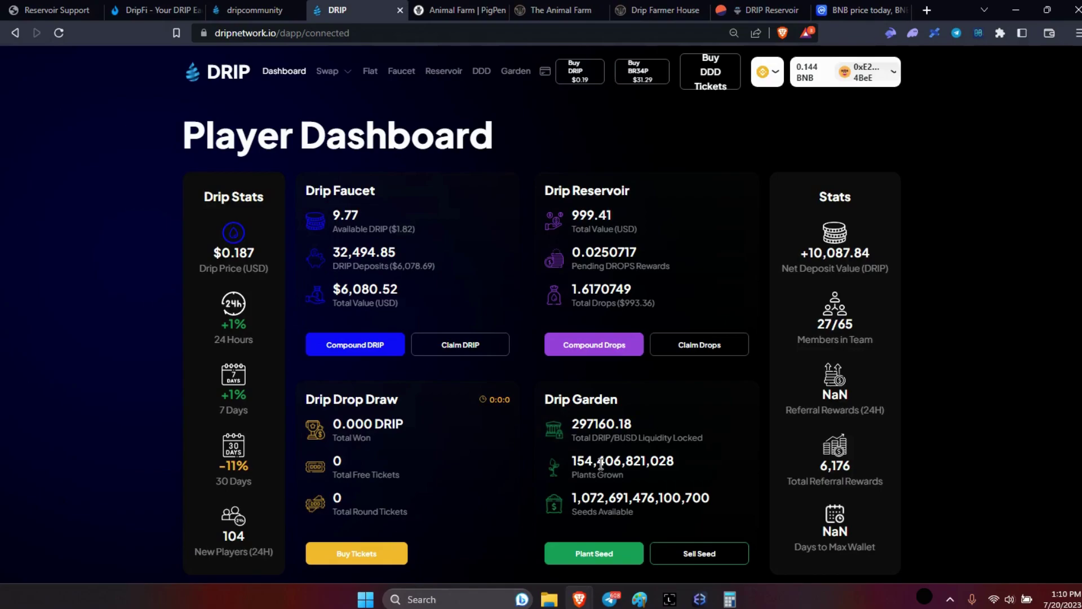
# - Open Drip Farmer House, dismiss the data error, and copy the current wallet address
pyautogui.click(655, 10)
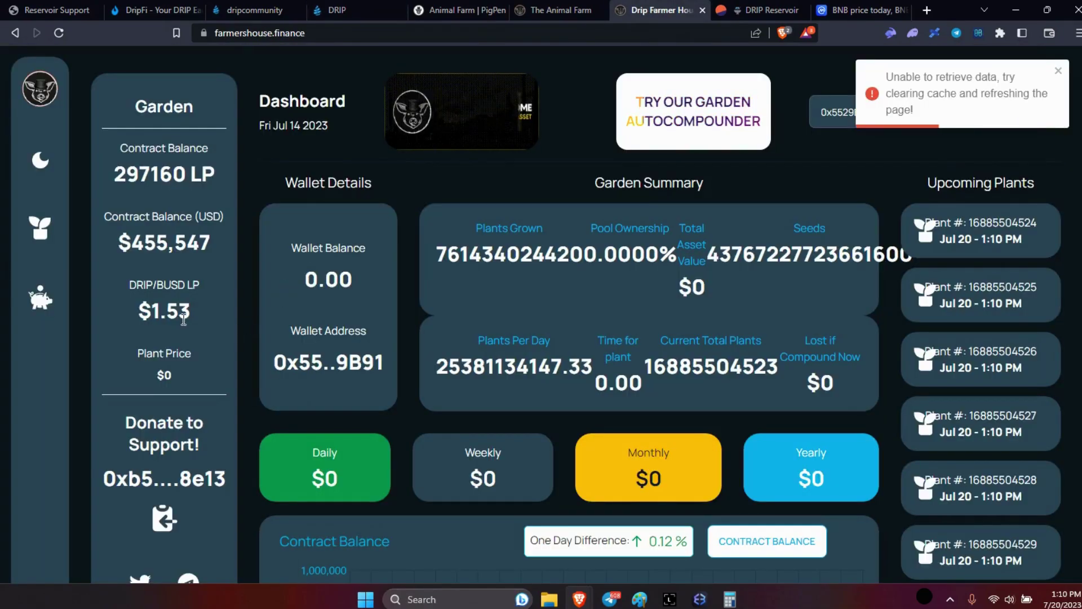
pyautogui.click(1058, 71)
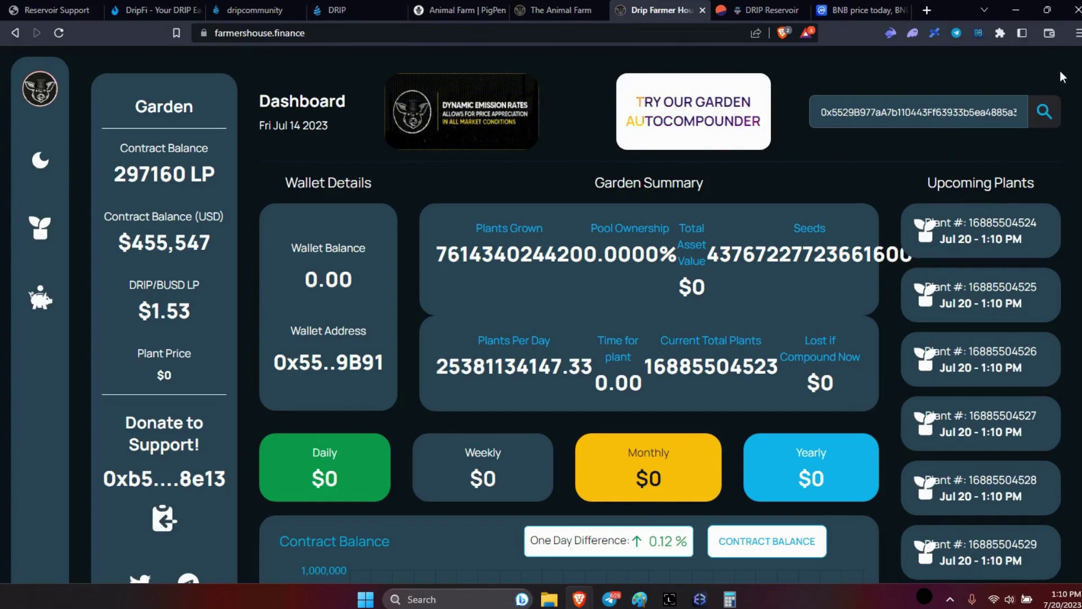
pyautogui.click(889, 34)
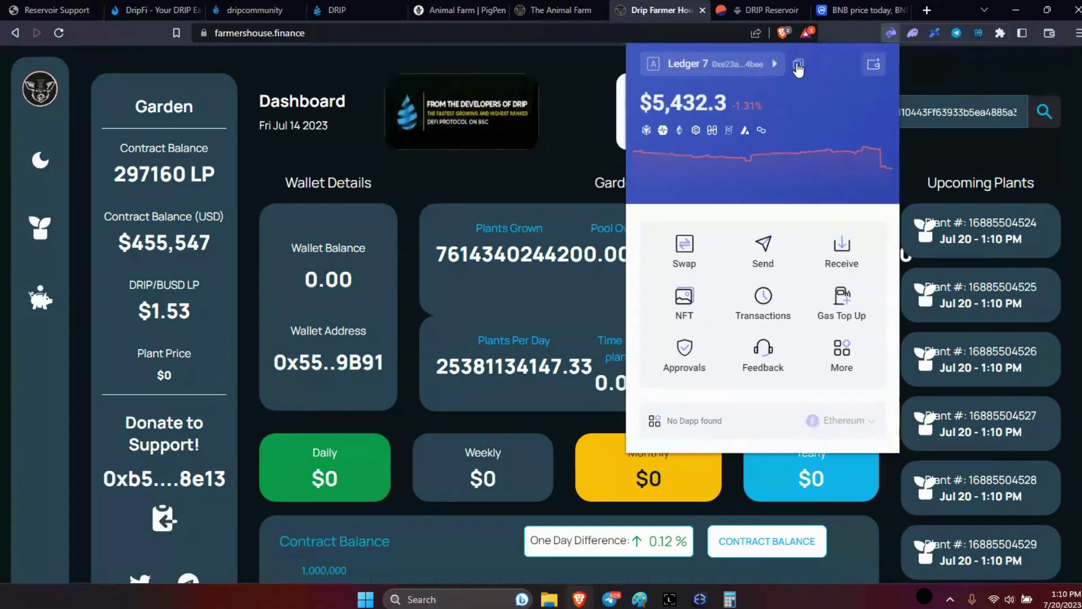
pyautogui.click(798, 65)
pyautogui.click(1000, 105)
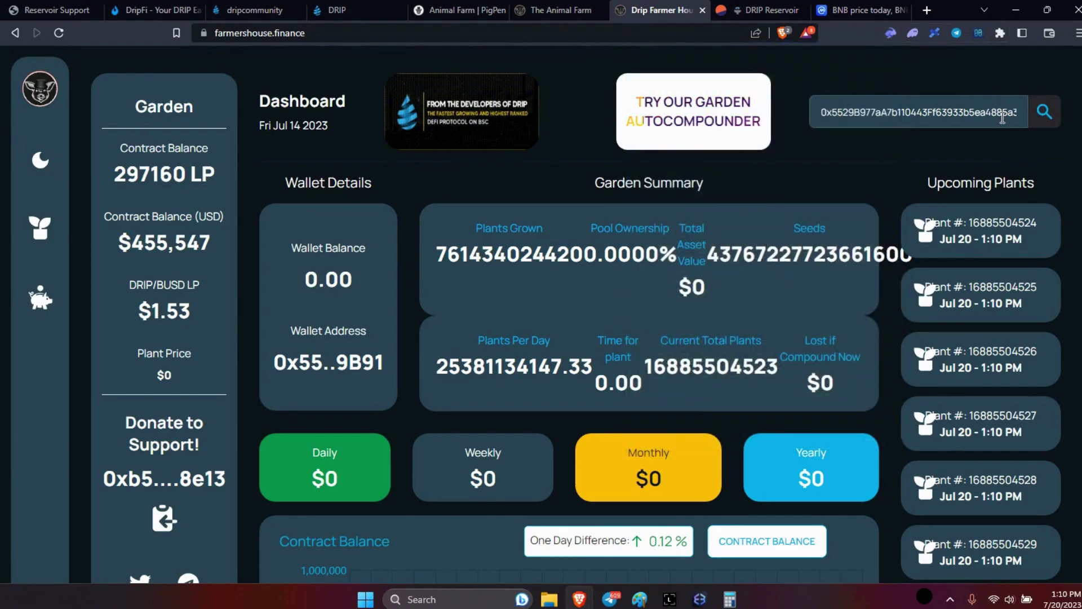
# - Paste the address into the garden lookup, search, and reload the page twice
pyautogui.click(1002, 118)
pyautogui.hotkey('ctrl', 'a')
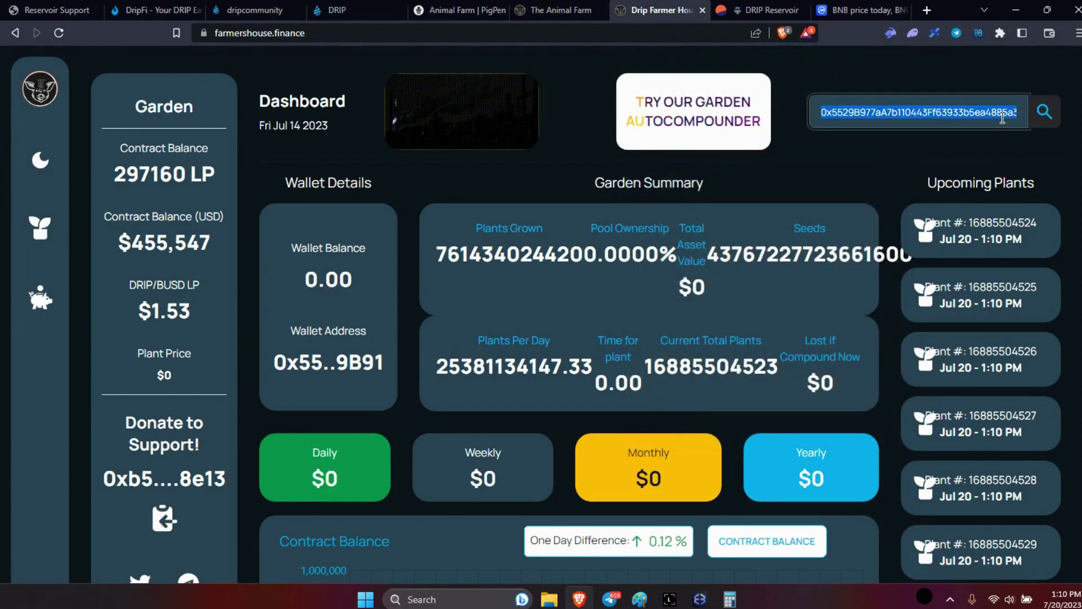
pyautogui.hotkey('ctrl', 'v')
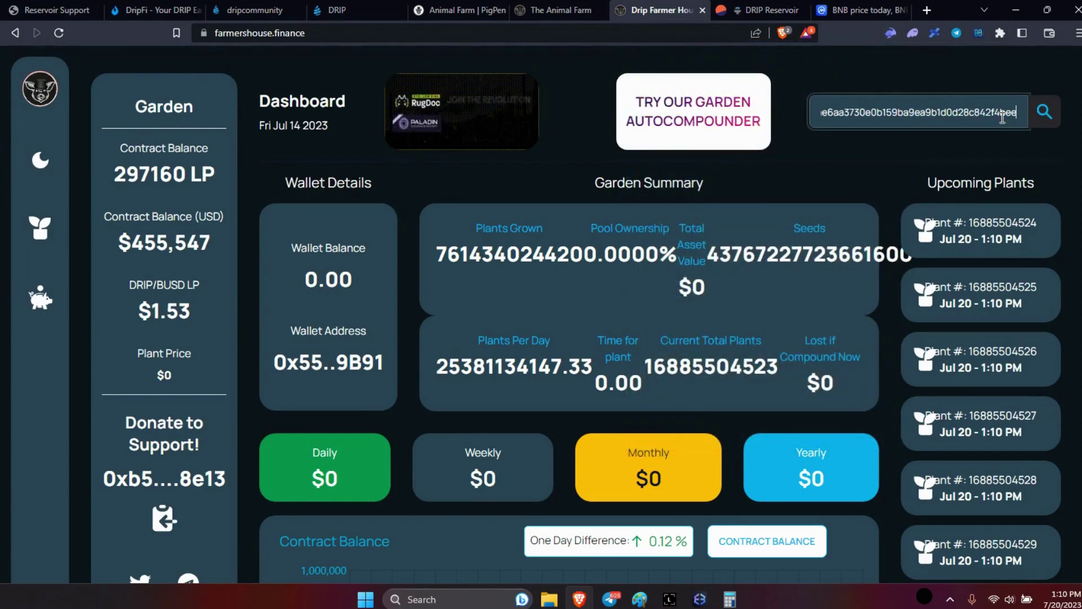
pyautogui.click(1044, 113)
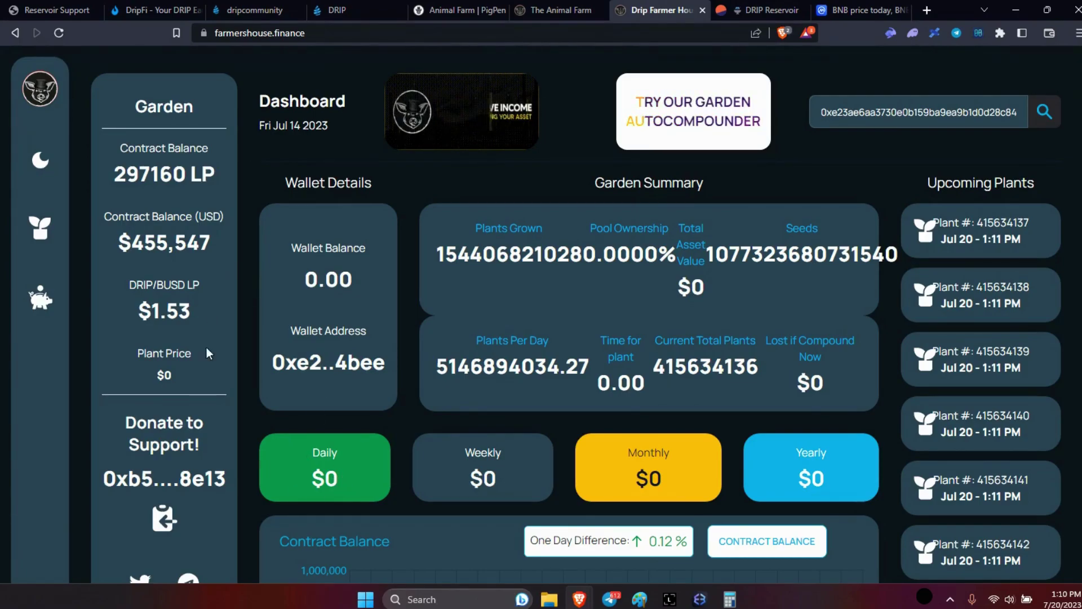
pyautogui.click(59, 33)
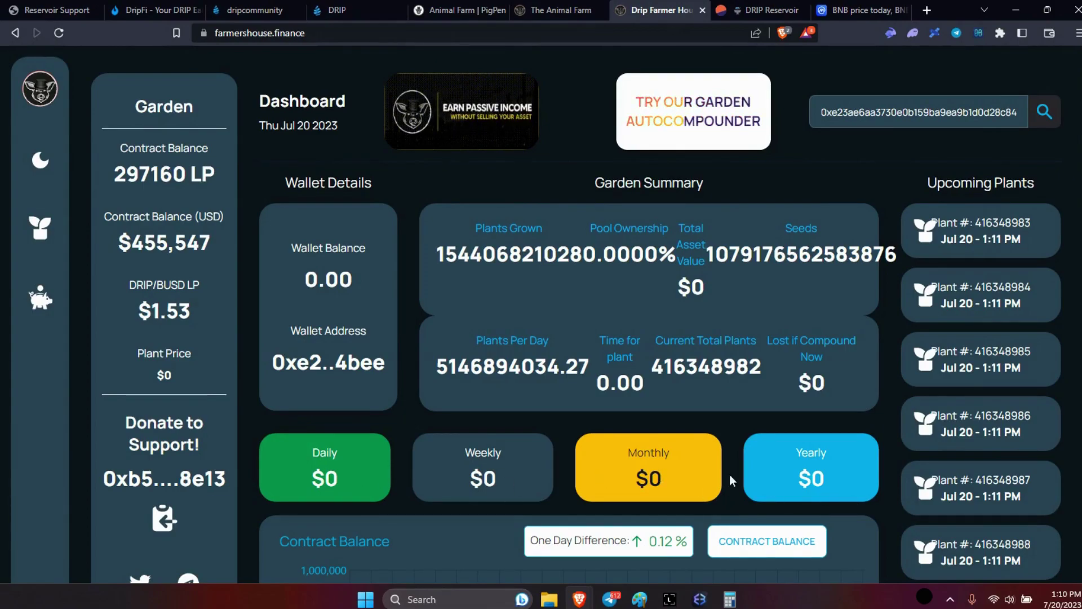
pyautogui.click(59, 33)
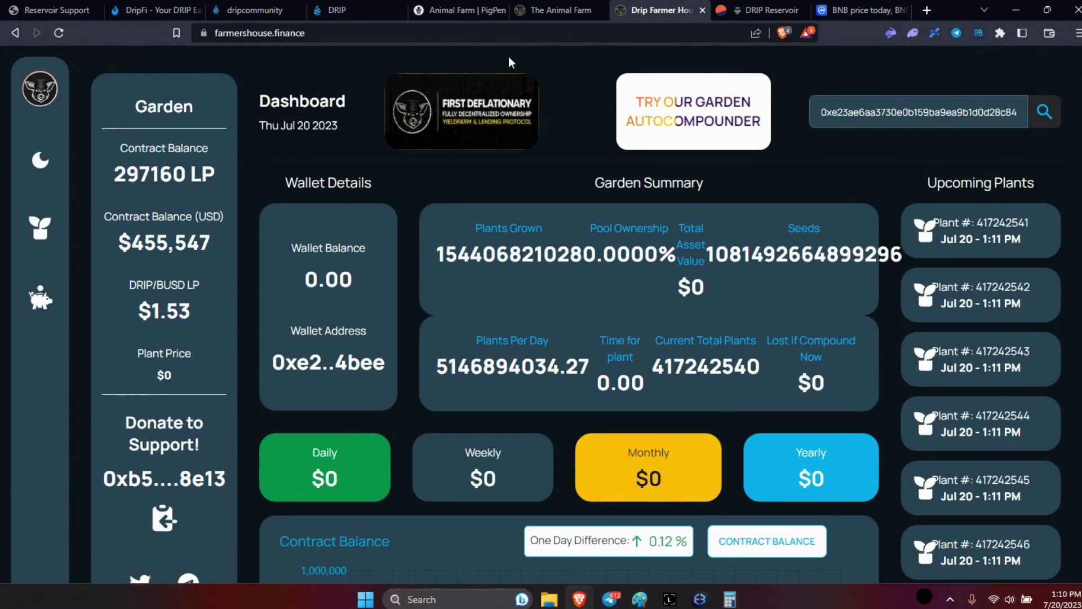
# - Return to the DRIP dashboard and switch to the wallet with 27,417.46 DRIP deposited
pyautogui.click(541, 9)
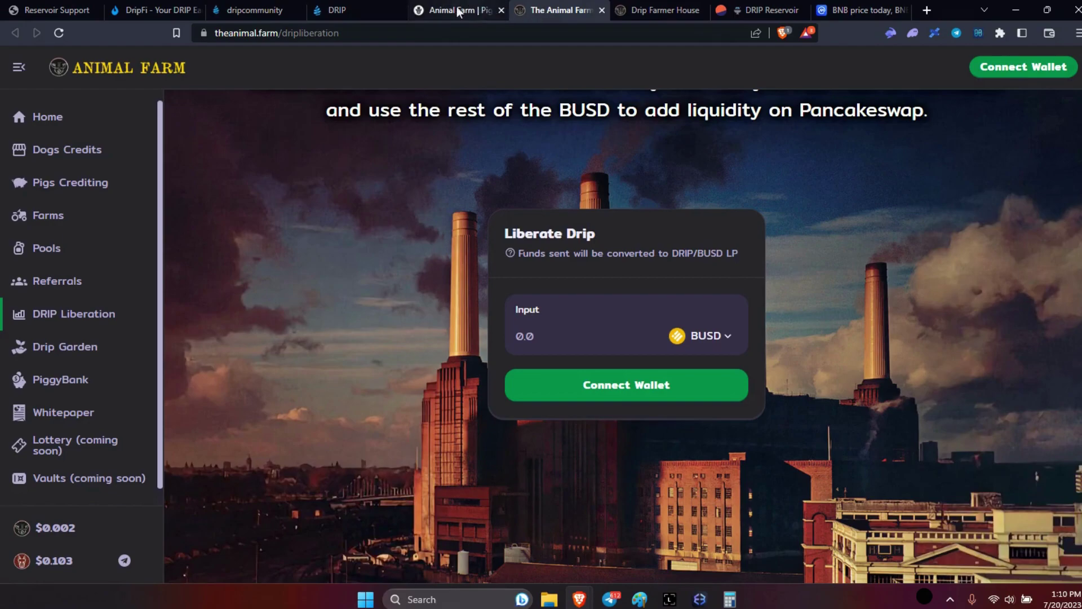
pyautogui.click(348, 14)
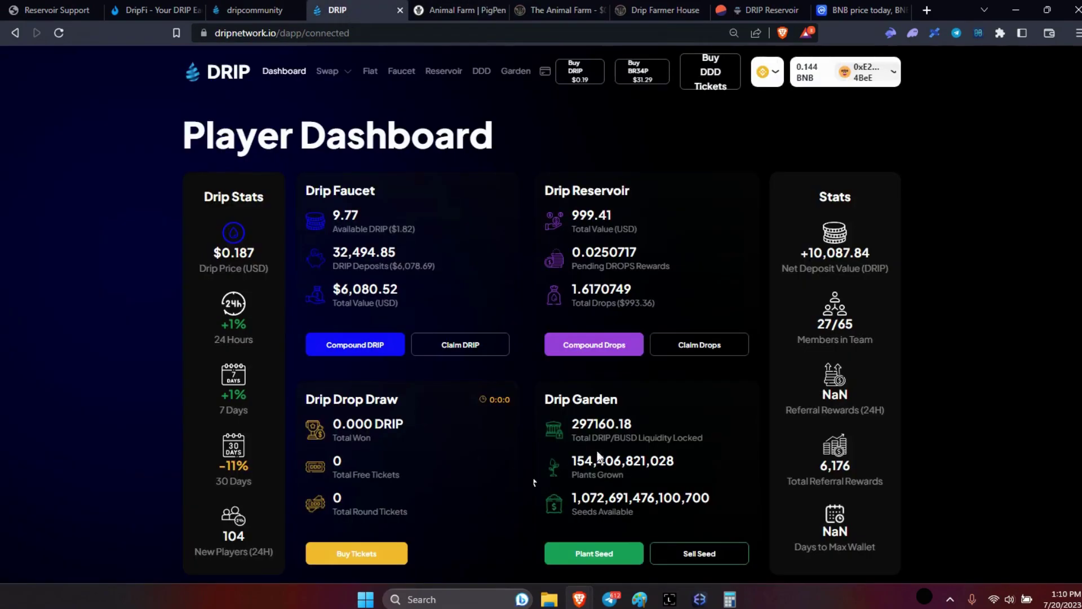
pyautogui.click(891, 33)
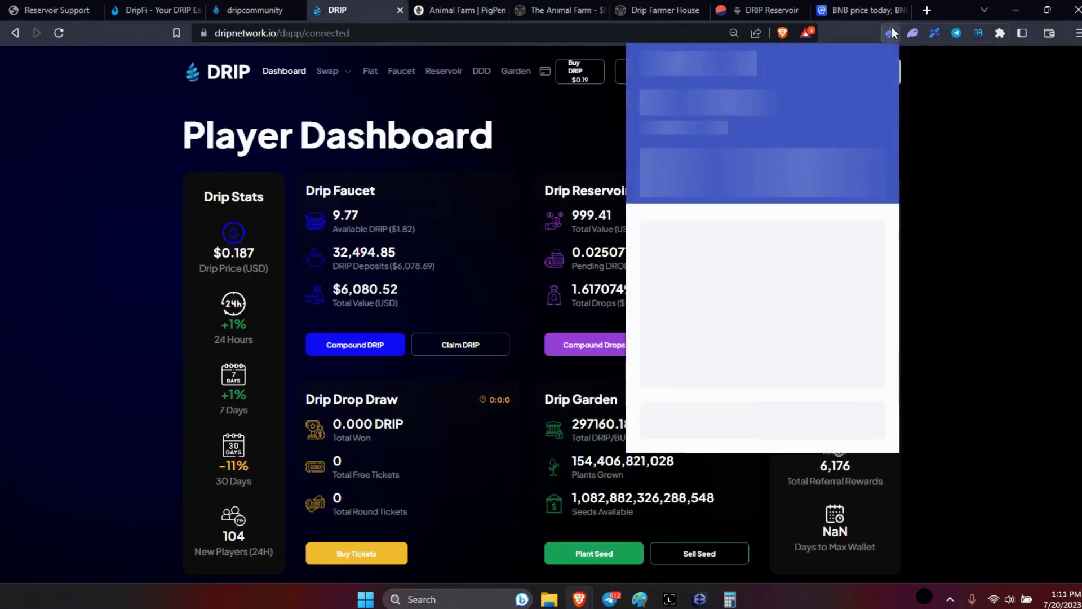
pyautogui.click(757, 71)
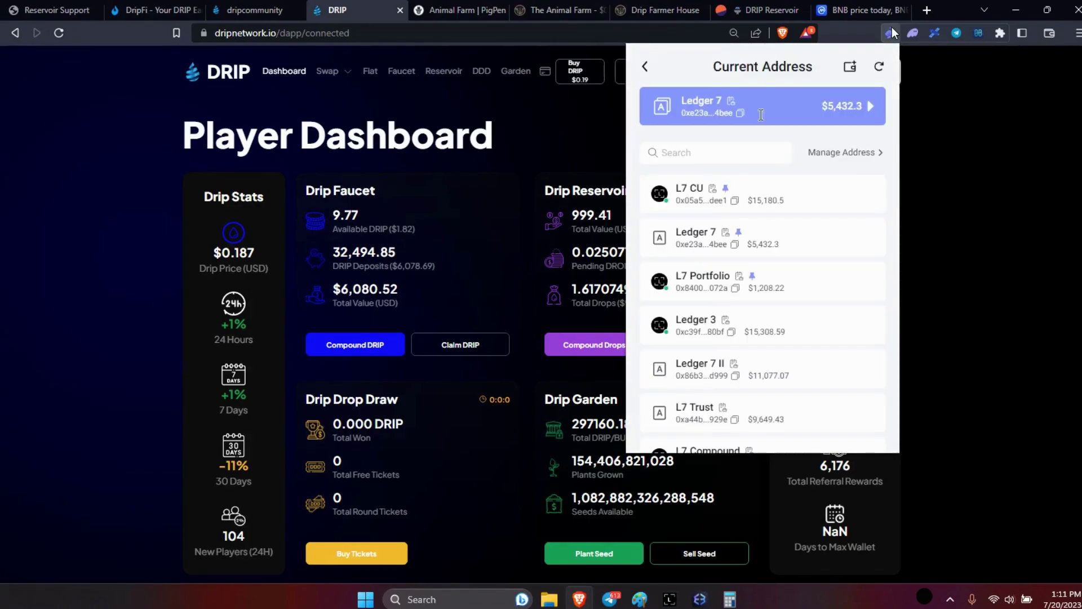
pyautogui.click(769, 323)
pyautogui.click(1001, 308)
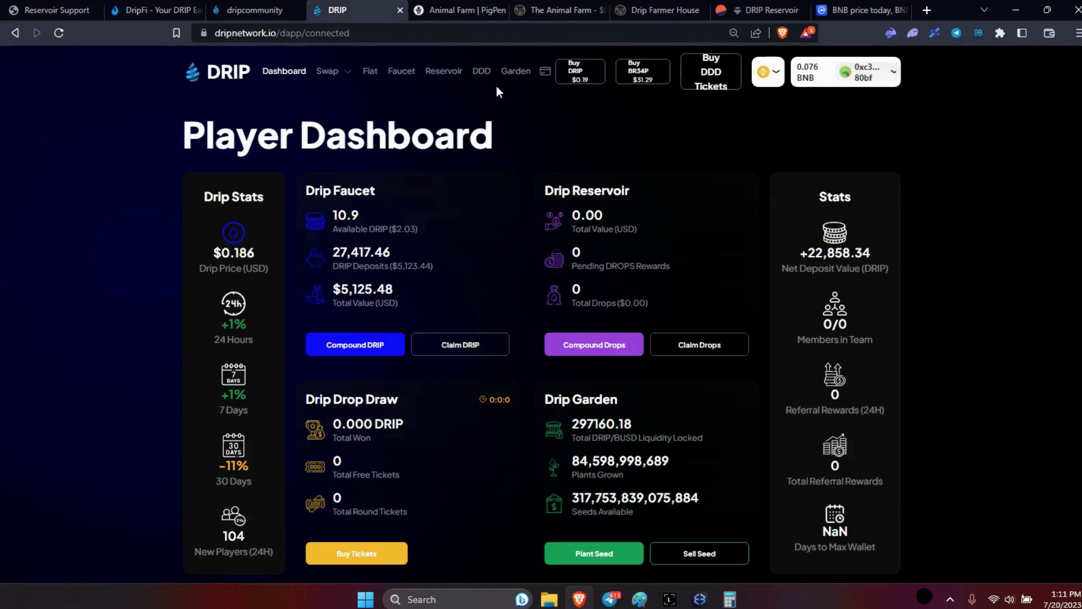
# - Open the Animal Farm PigPen, reload, and connect the wallet to show 50.68 staked PIGS
pyautogui.click(453, 15)
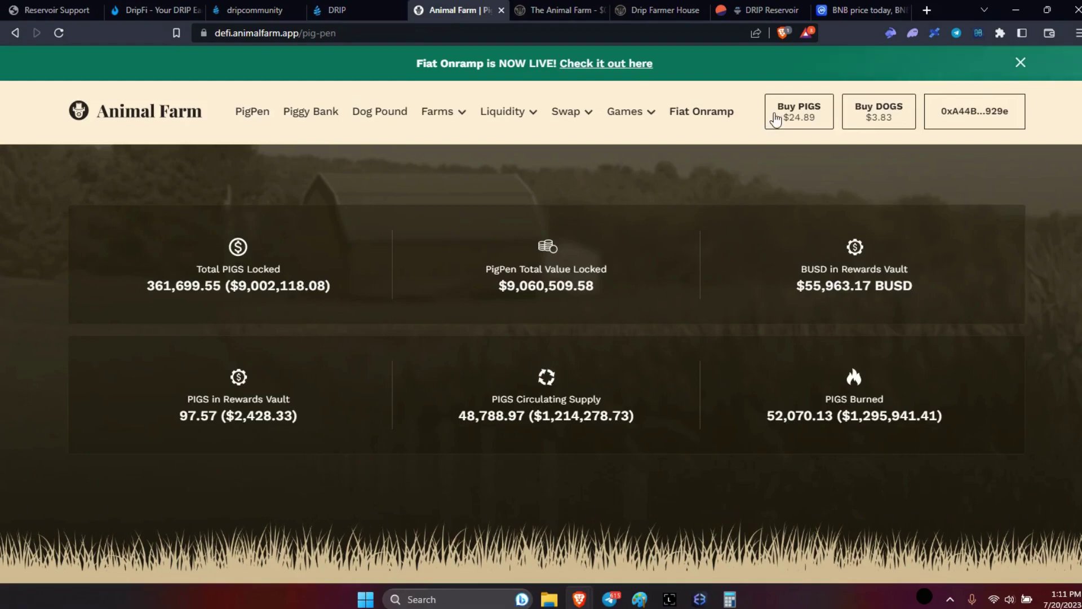
pyautogui.click(891, 34)
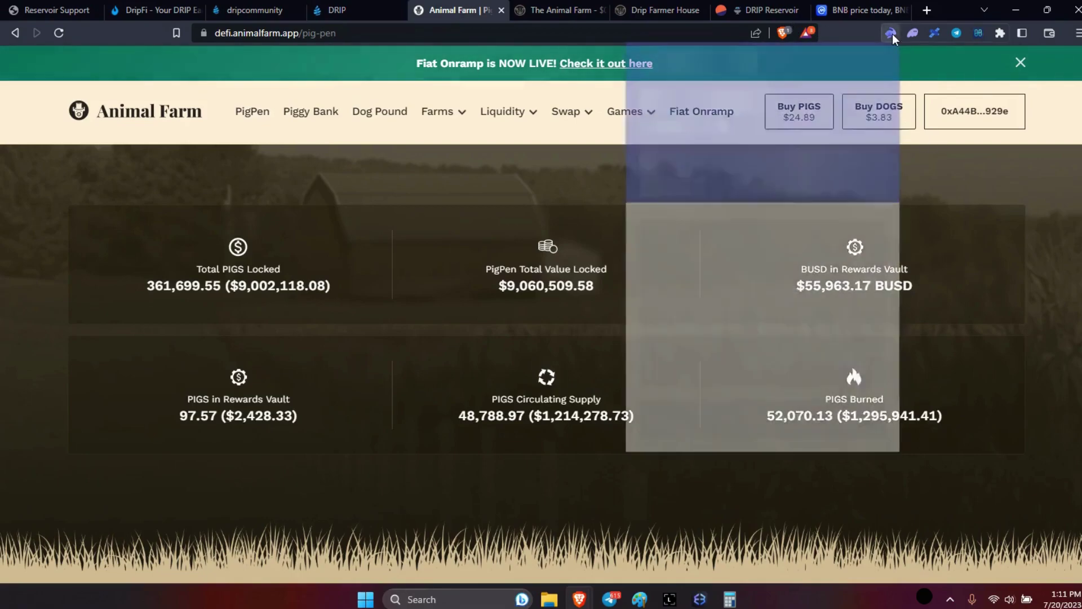
pyautogui.click(980, 168)
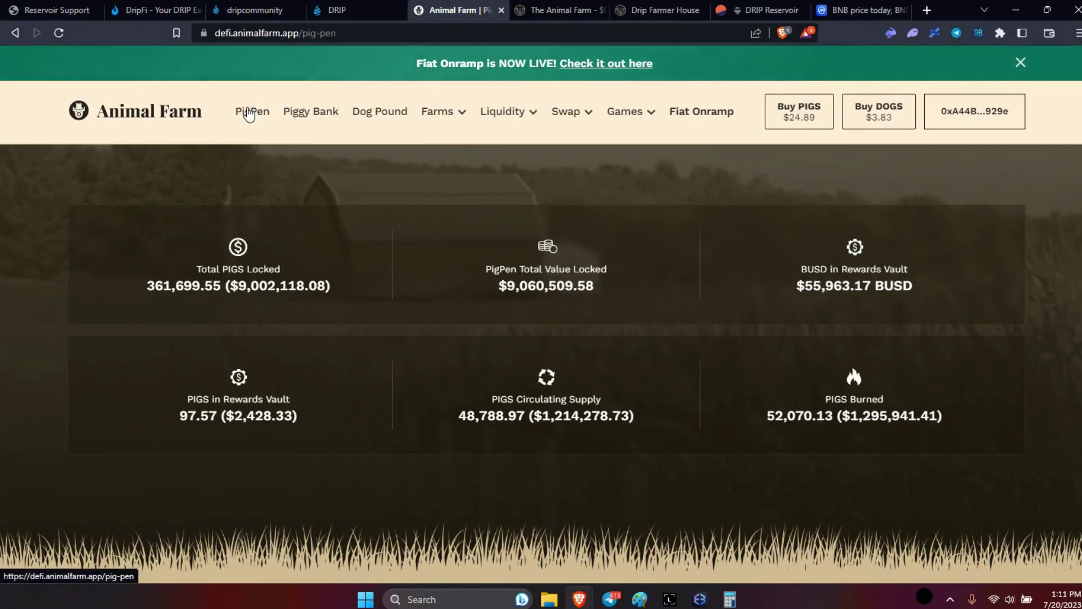
pyautogui.scroll(-10, 542, 316)
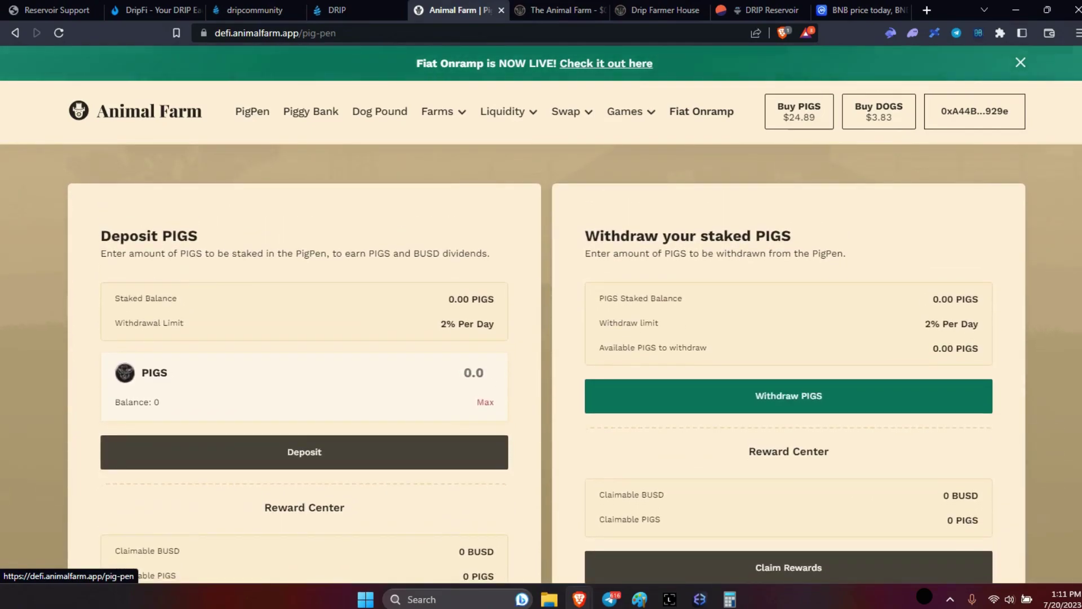
pyautogui.click(59, 35)
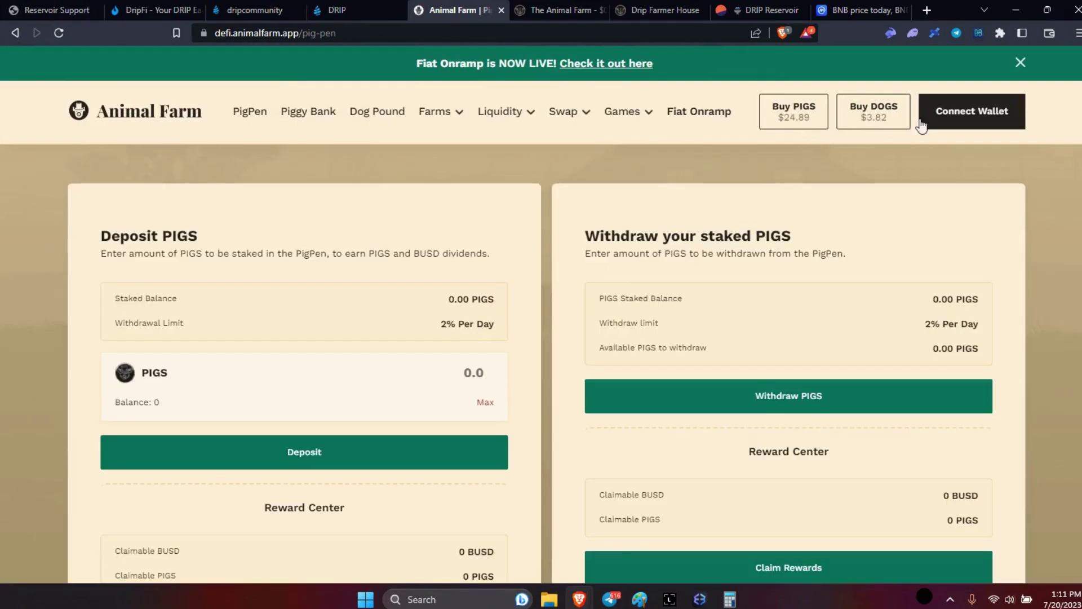
pyautogui.click(946, 112)
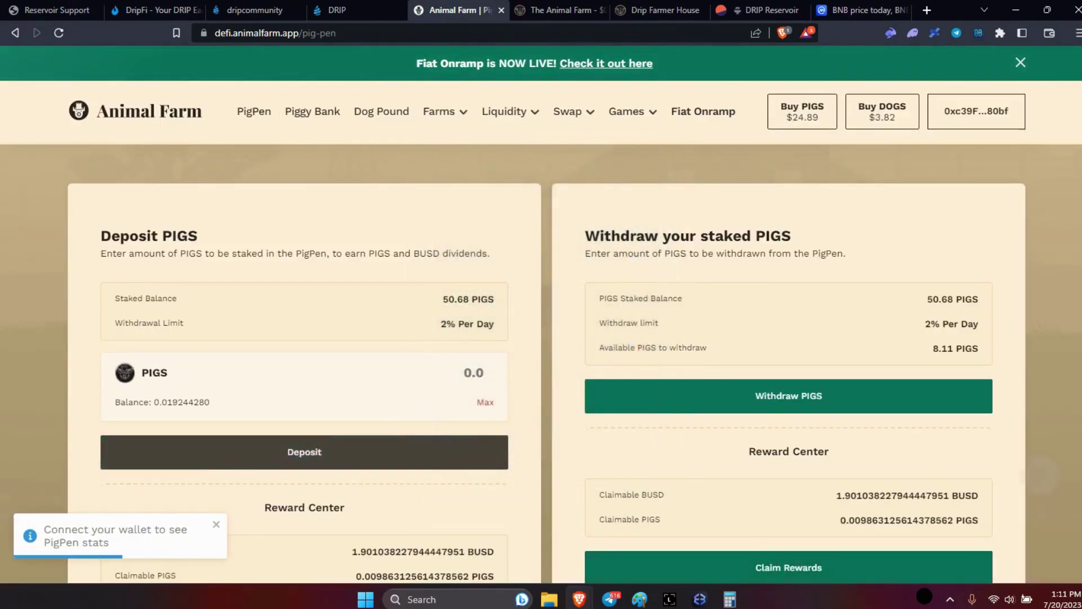
pyautogui.scroll(-1, 541, 370)
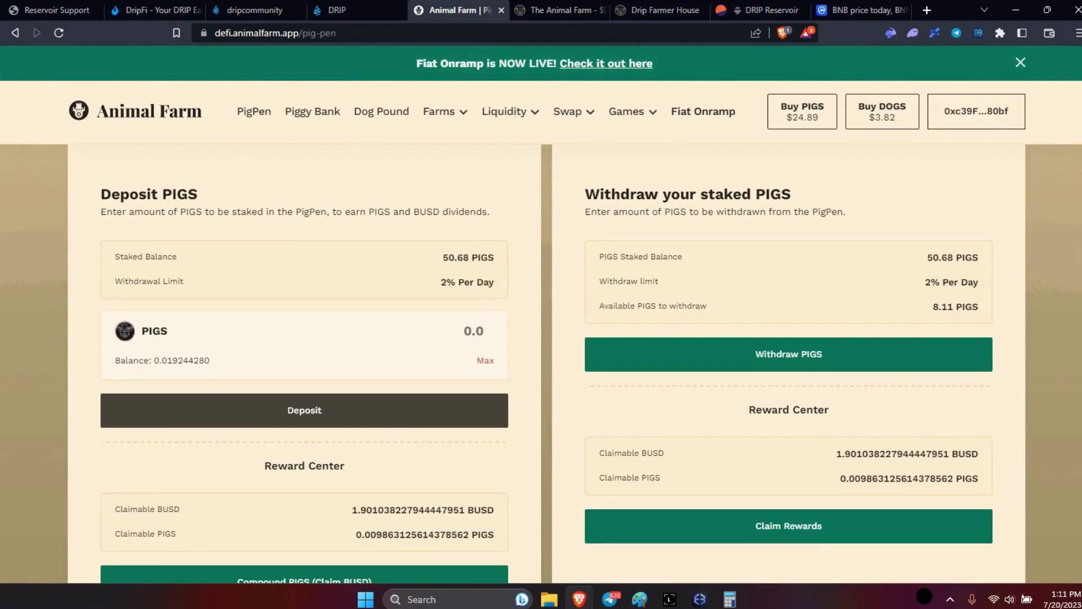
pyautogui.scroll(-1, 541, 338)
pyautogui.scroll(1, 541, 339)
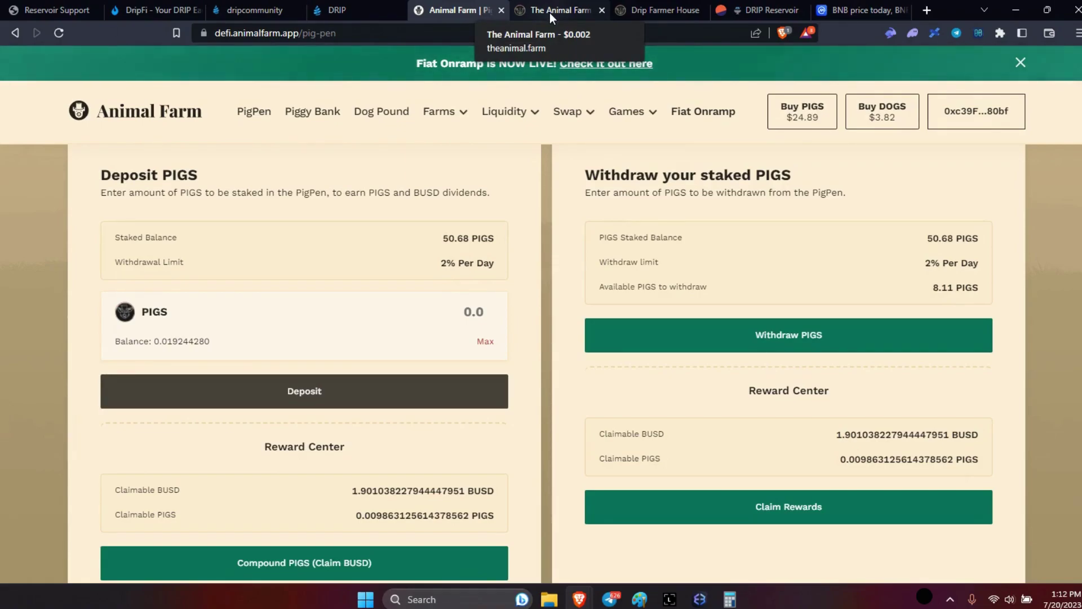
# - On the Piggy Bank page, compound the piggybank's truffles and begin Ledger signing
pyautogui.click(322, 112)
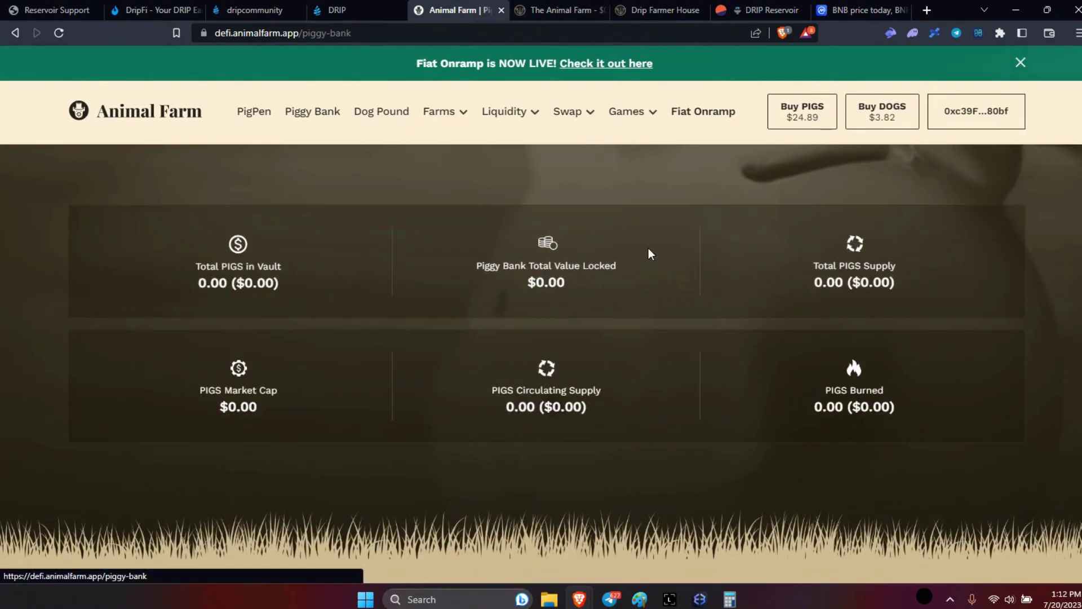
pyautogui.scroll(-5, 650, 254)
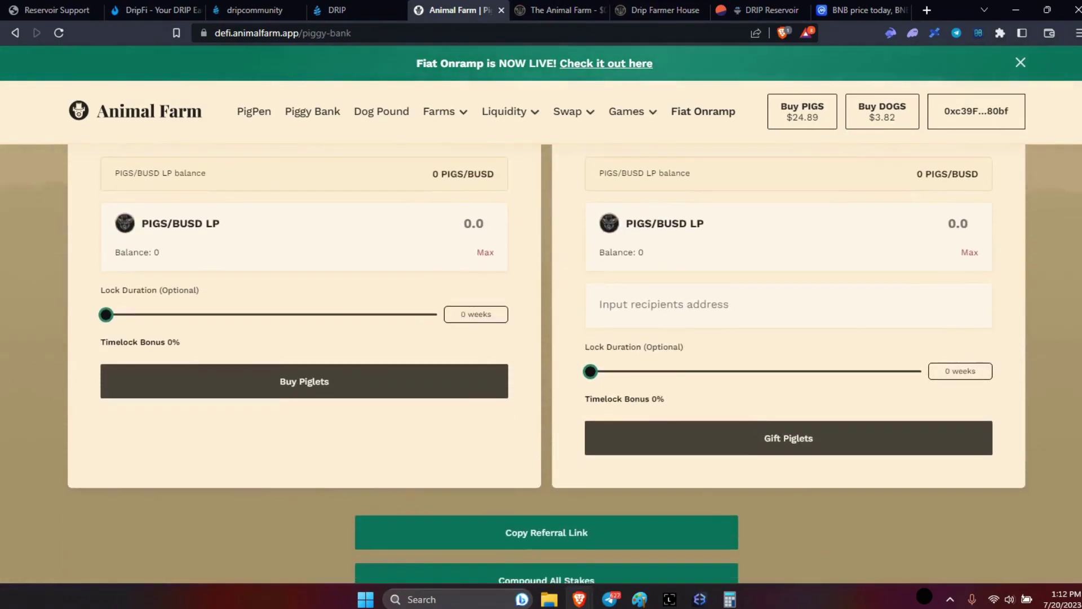
pyautogui.scroll(-6, 542, 315)
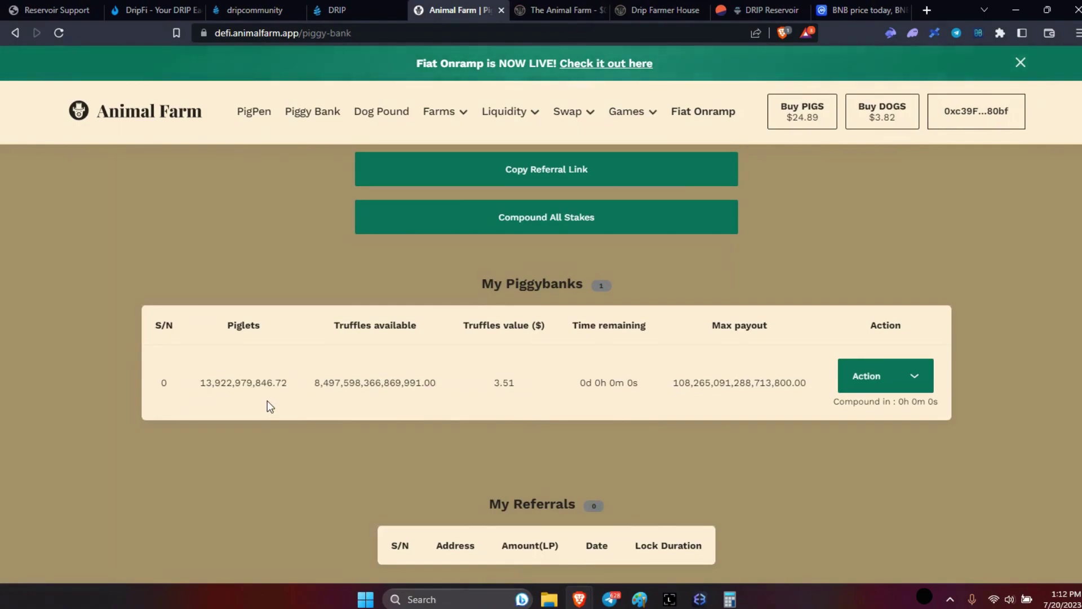
pyautogui.click(919, 382)
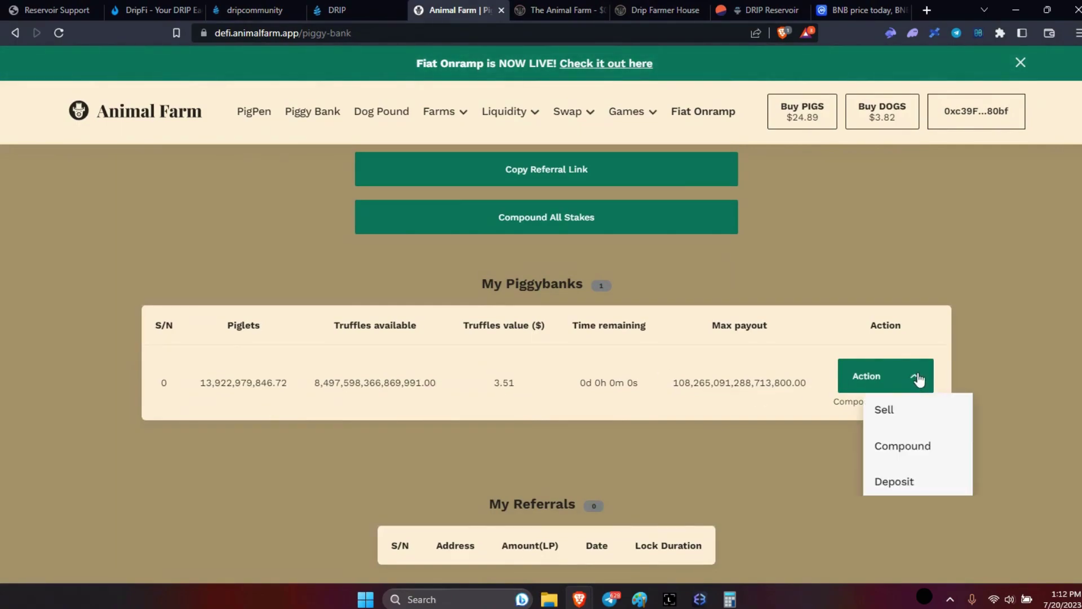
pyautogui.click(908, 447)
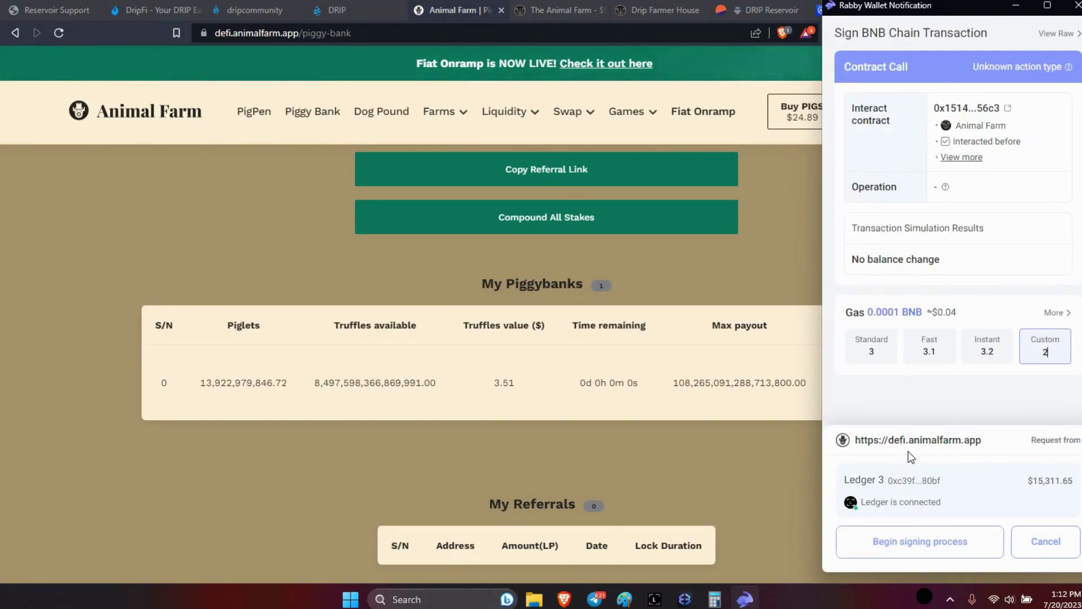
pyautogui.click(944, 557)
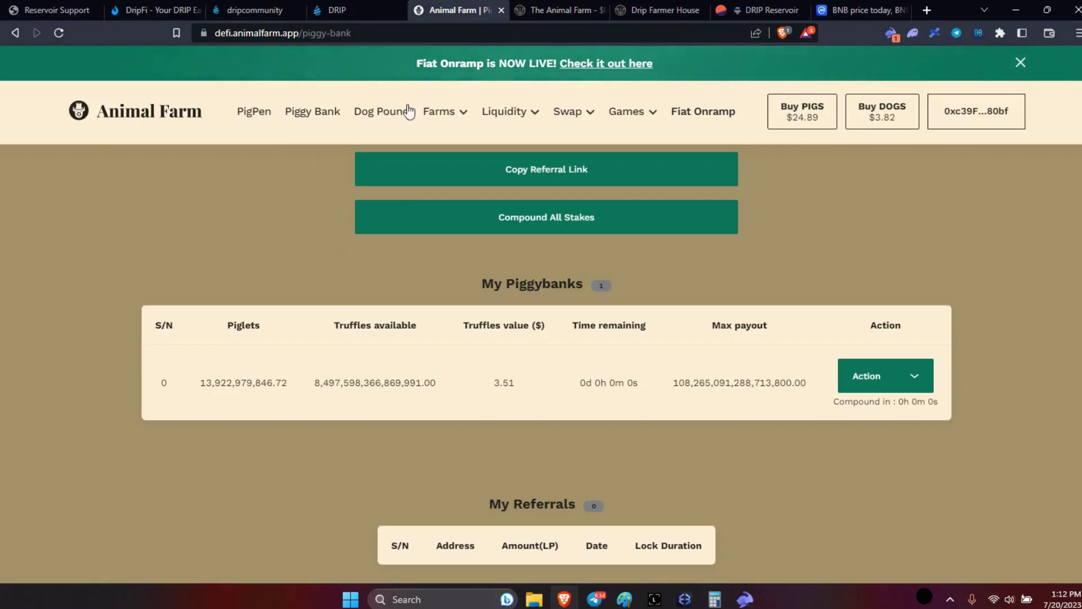
# - Go to Dog Pound, then choose Swap DOGS to reach the Buy Dogs page
pyautogui.moveTo(467, 122)
pyautogui.click(382, 117)
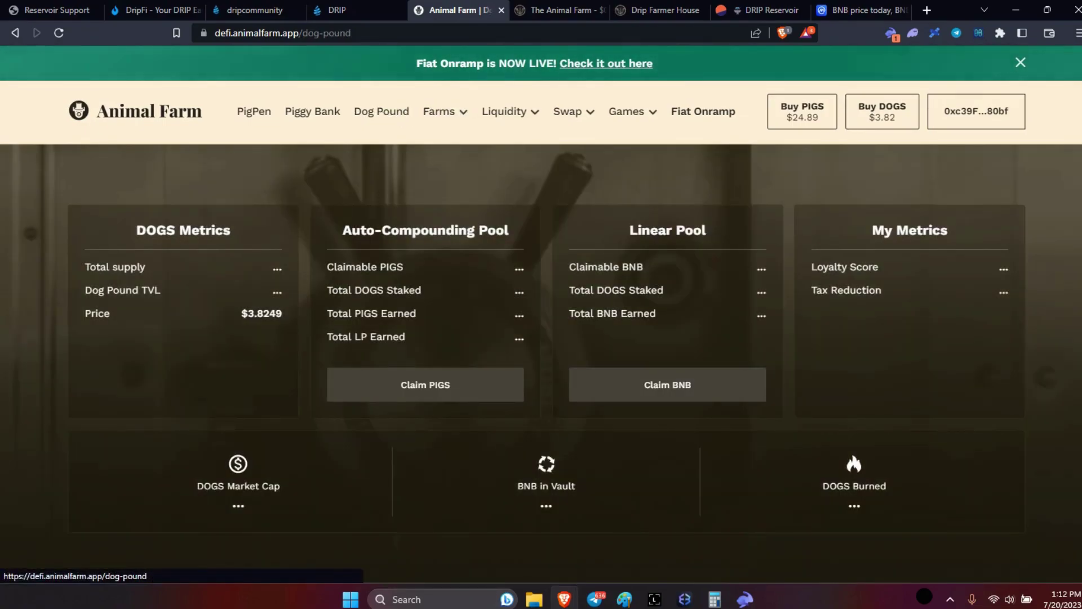
pyautogui.scroll(-1, 541, 310)
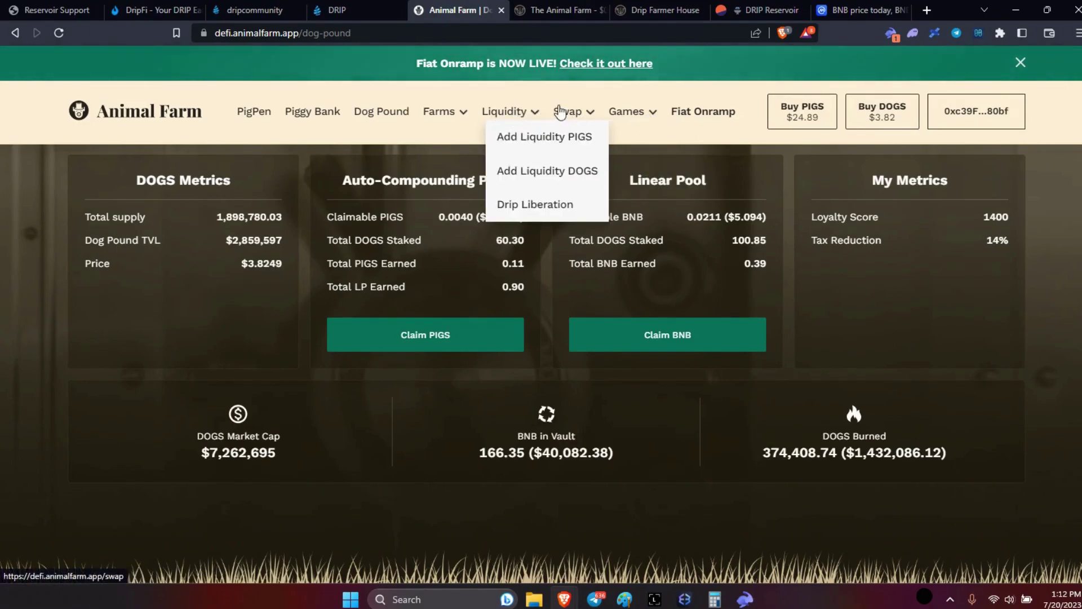
pyautogui.moveTo(559, 111)
pyautogui.click(581, 171)
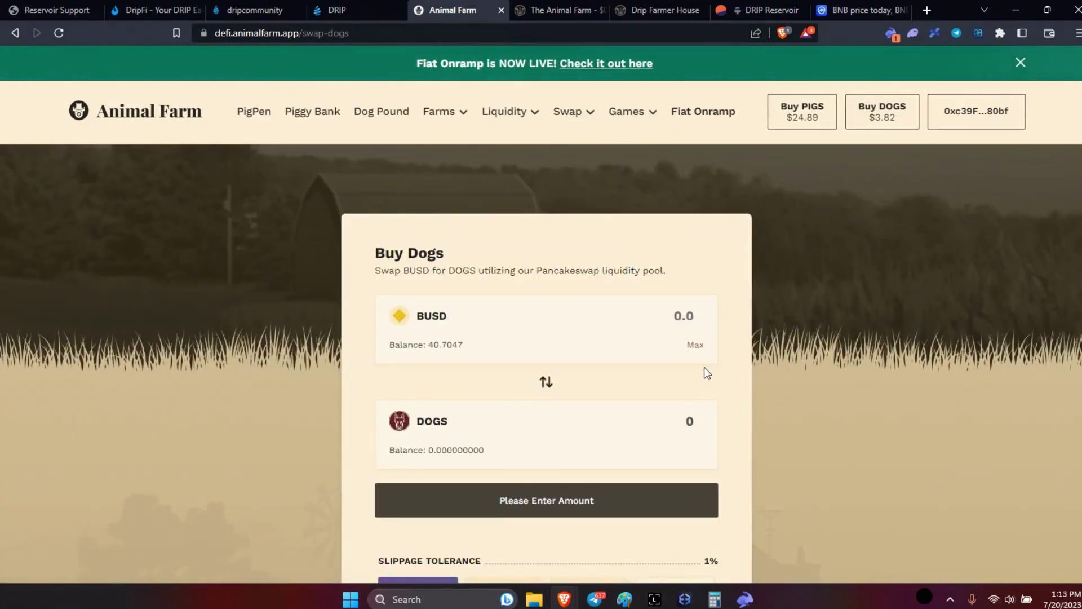
# - Swap the full 40.7047 BUSD balance for about 10.5884 DOGS and confirm the swap
pyautogui.click(698, 346)
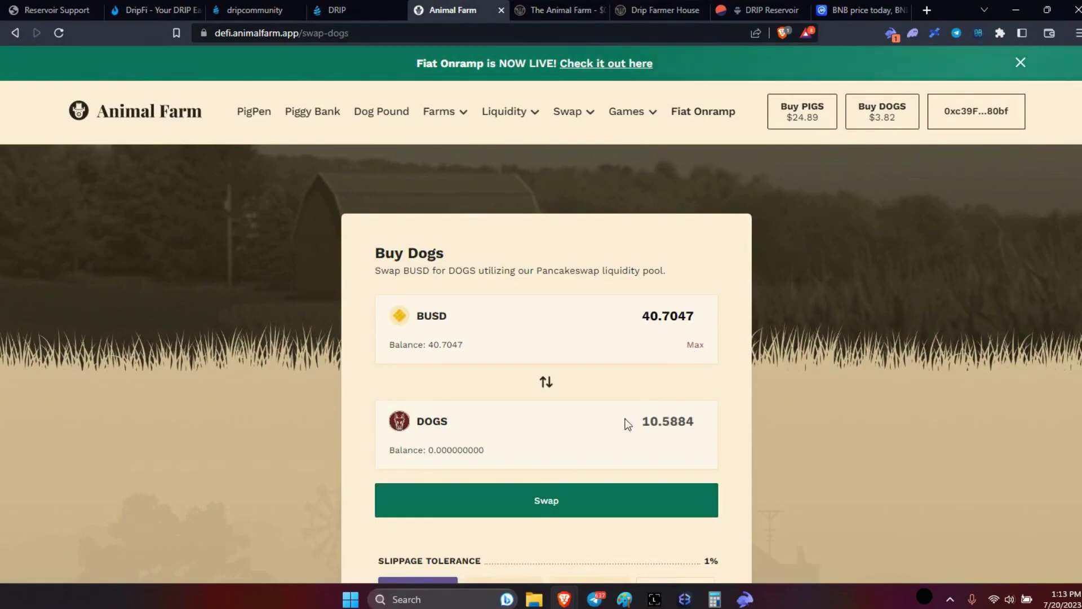
pyautogui.scroll(-2, 874, 382)
pyautogui.scroll(-1, 542, 301)
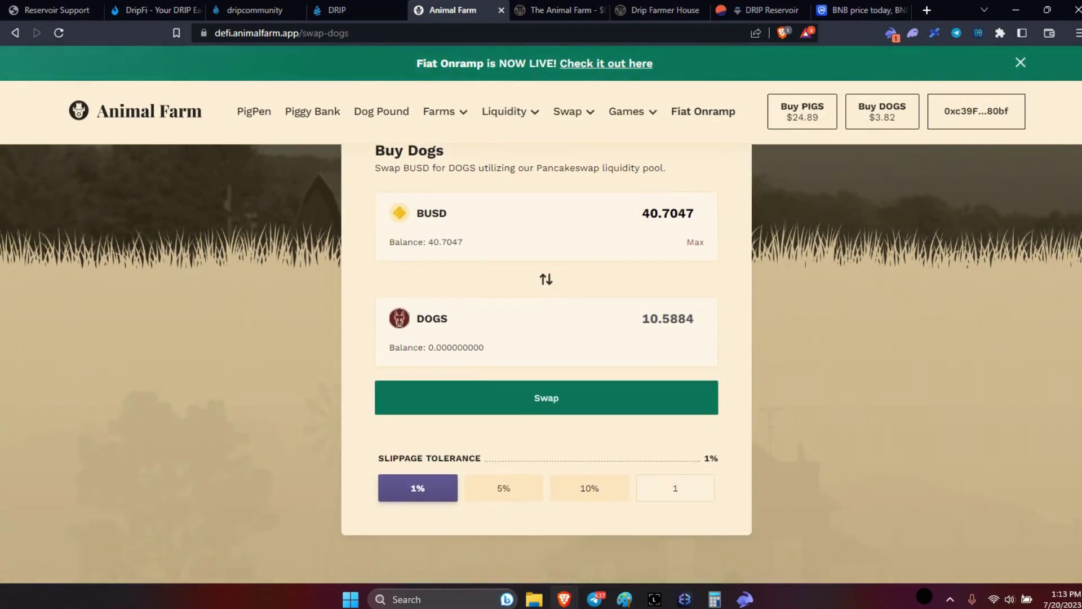
pyautogui.click(544, 404)
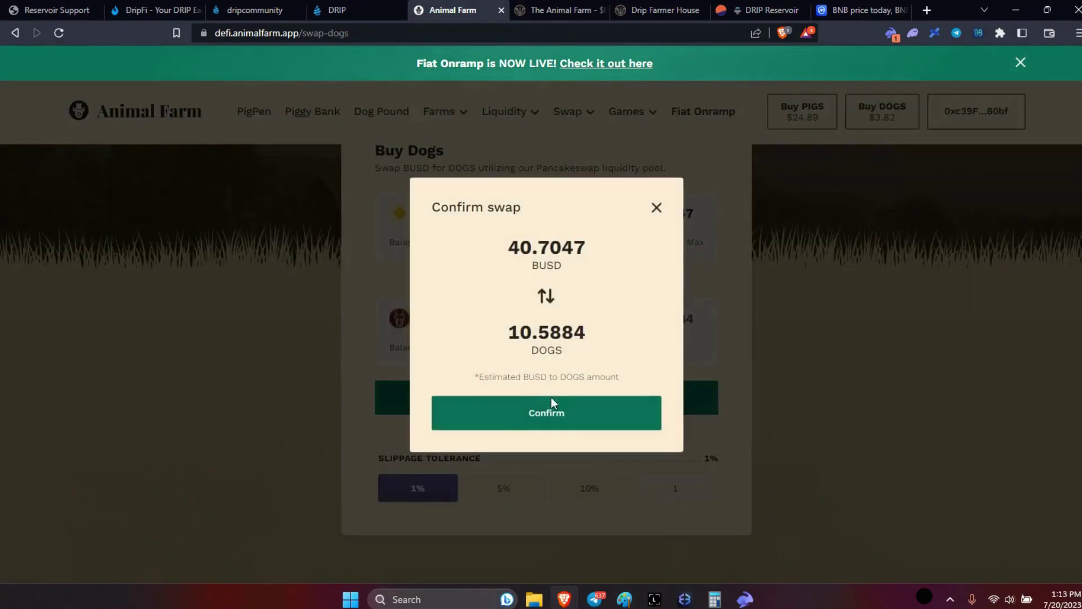
pyautogui.click(551, 417)
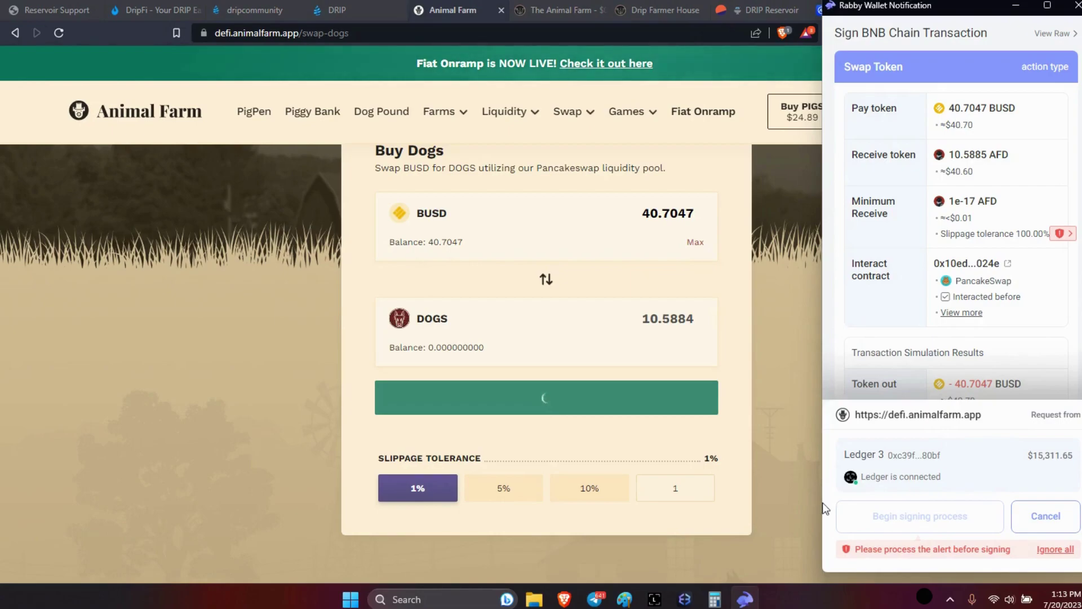
# - Accept responsibility for the Danger slippage alert, ignore it, and begin signing the swap in Rabby
pyautogui.click(1068, 235)
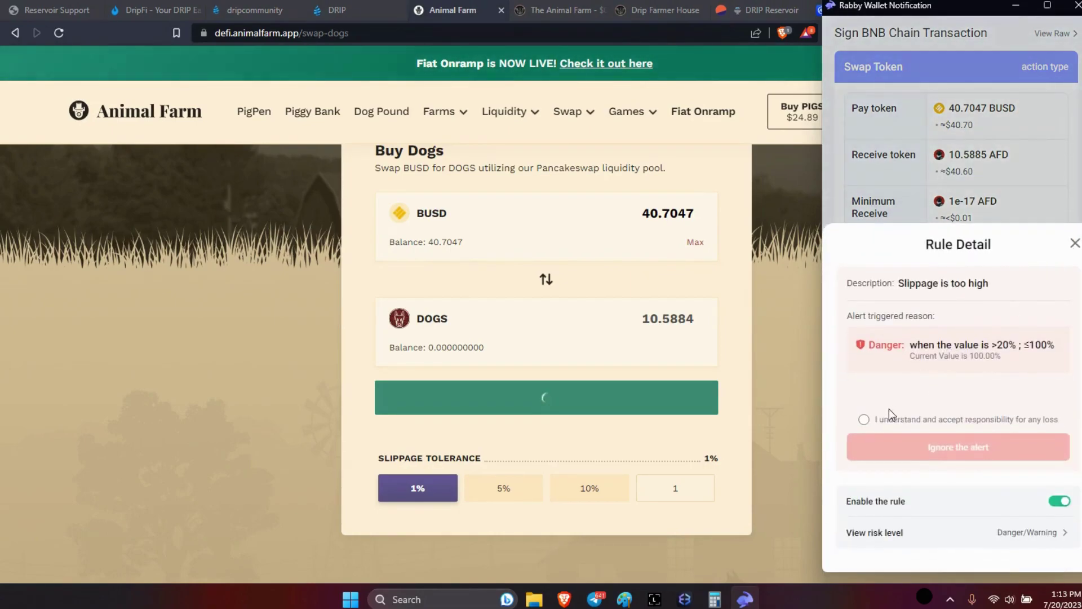
pyautogui.click(864, 420)
pyautogui.click(931, 446)
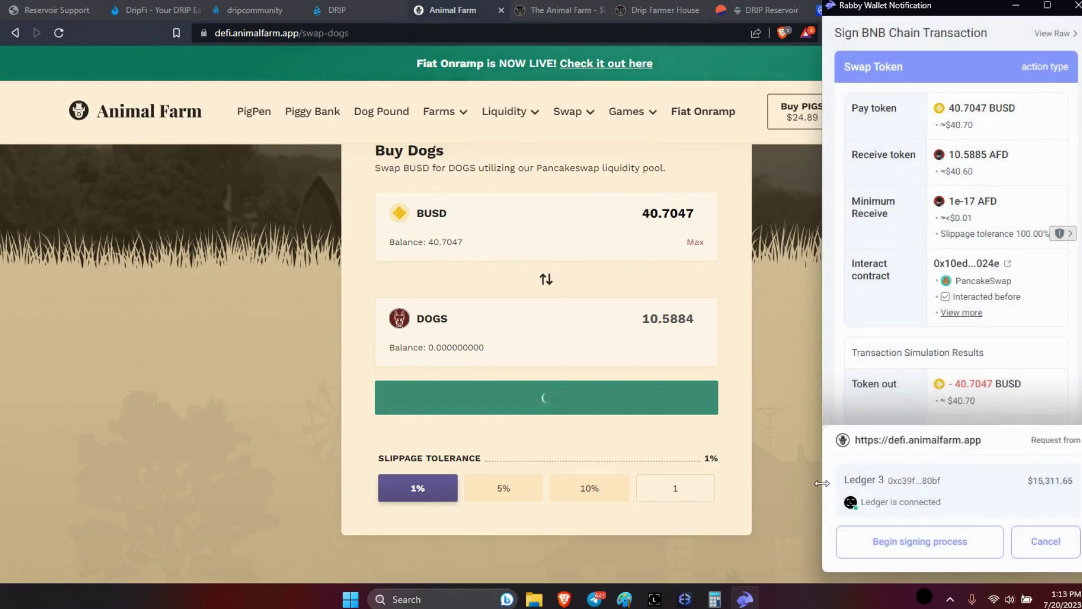
pyautogui.click(900, 560)
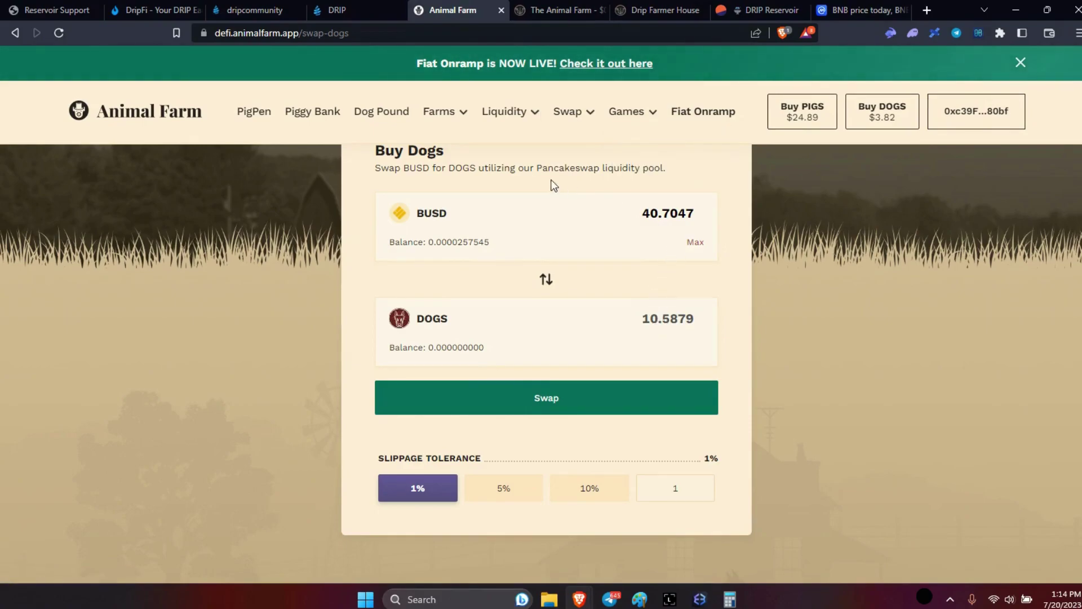
# - Return to Dog Pound to see 0.0211 BNB claimable and 100.85 DOGS staked
pyautogui.click(375, 115)
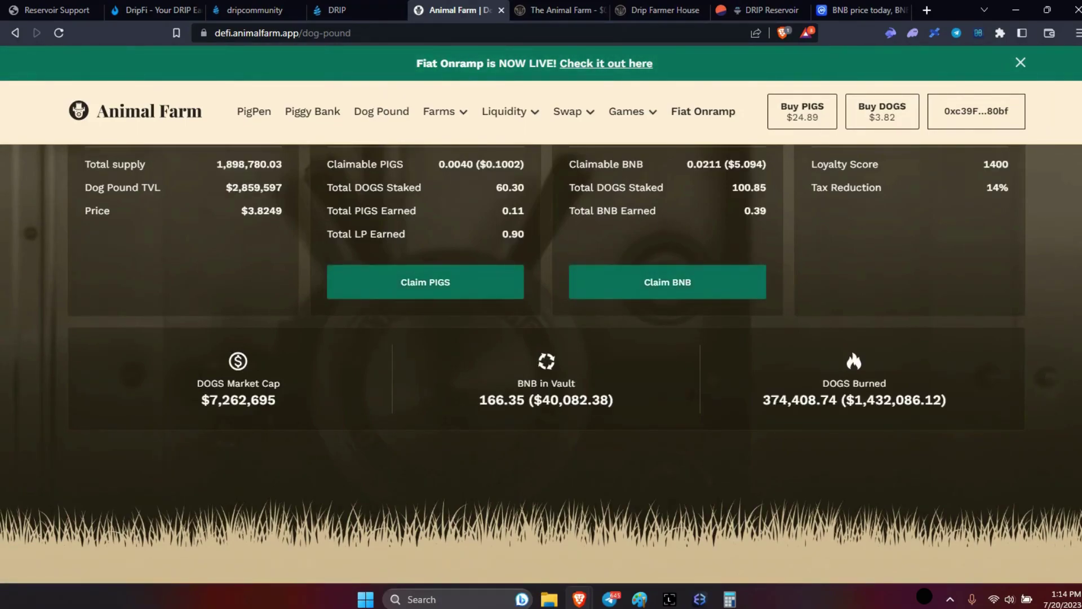
pyautogui.scroll(1, 541, 348)
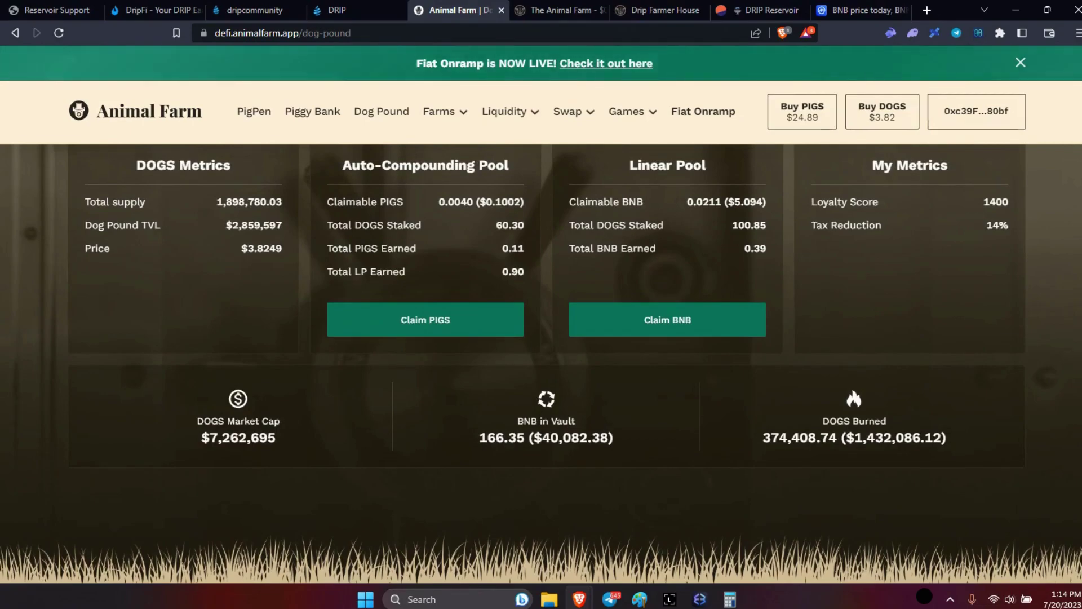
pyautogui.scroll(-1, 541, 304)
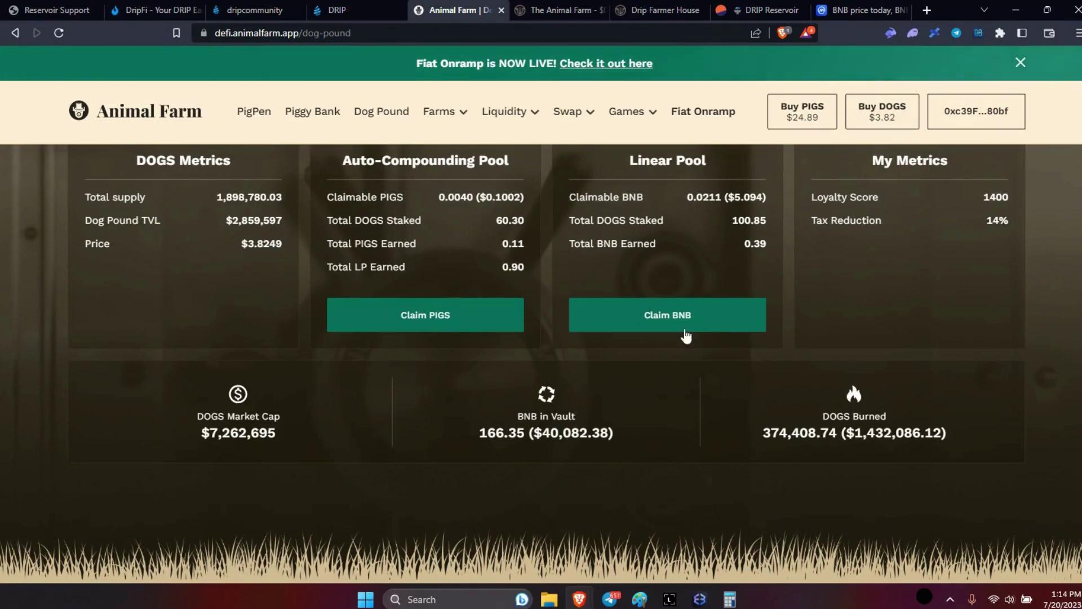
# - Stake the full 10.5884999 DOGS in the Linear pool and begin Ledger signing
pyautogui.scroll(15, 794, 306)
pyautogui.scroll(-8, 794, 306)
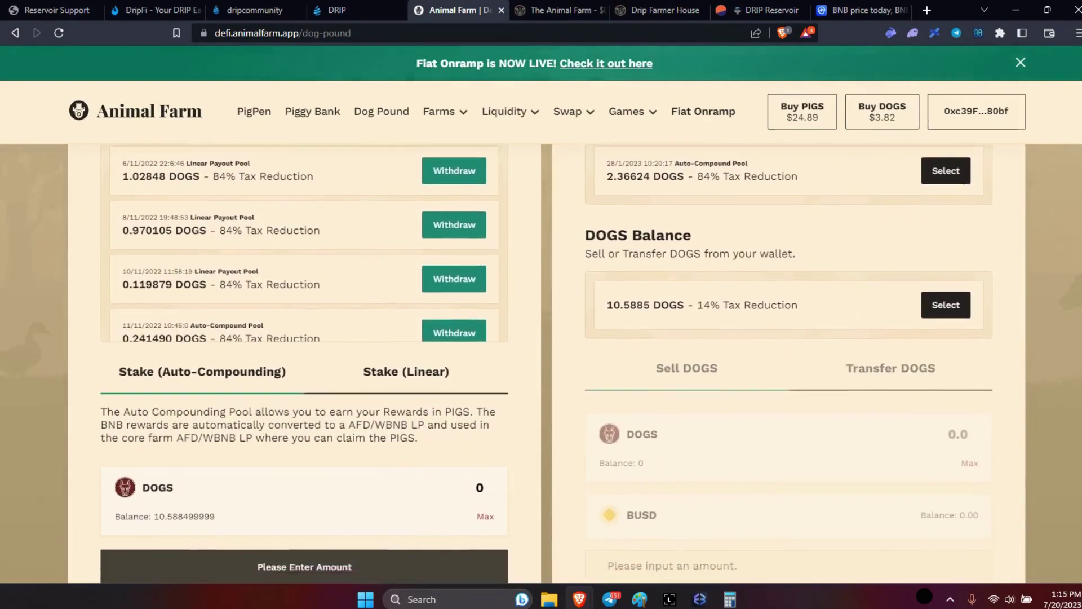
pyautogui.scroll(-3, 523, 356)
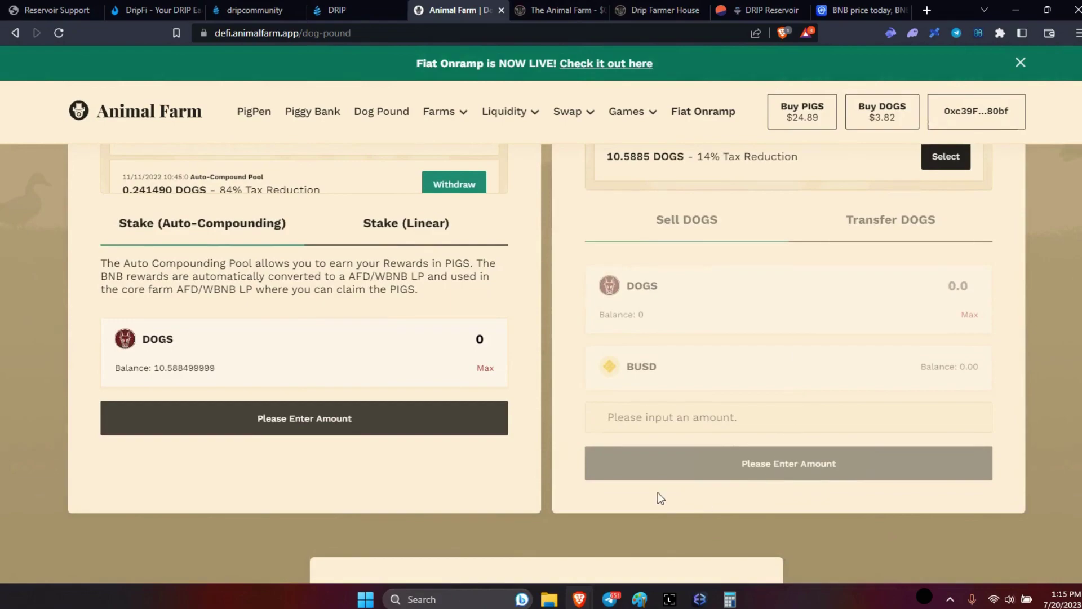
pyautogui.click(485, 368)
pyautogui.click(398, 226)
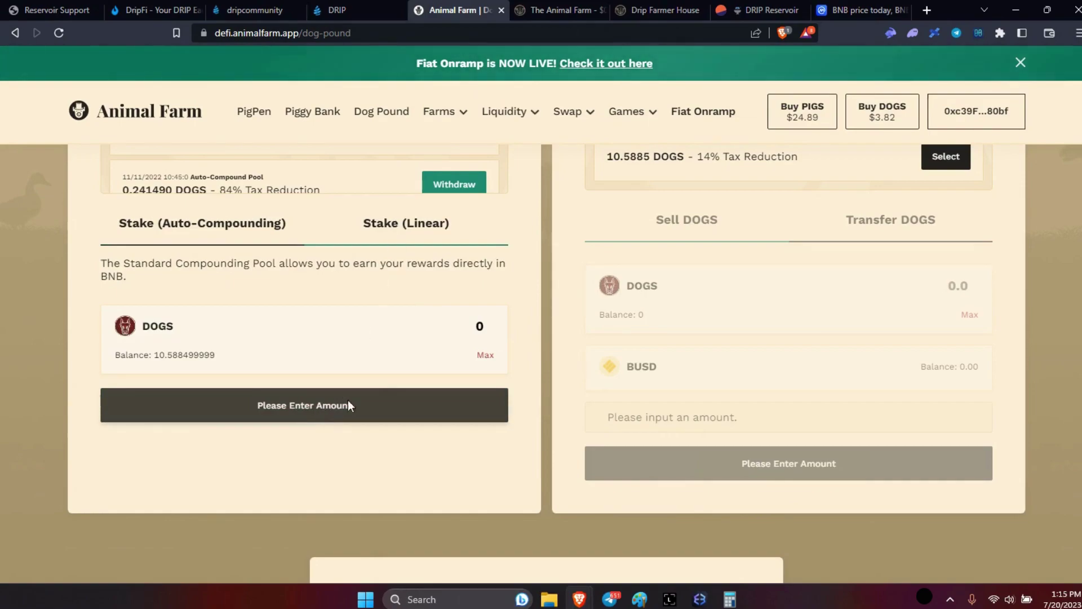
pyautogui.click(484, 358)
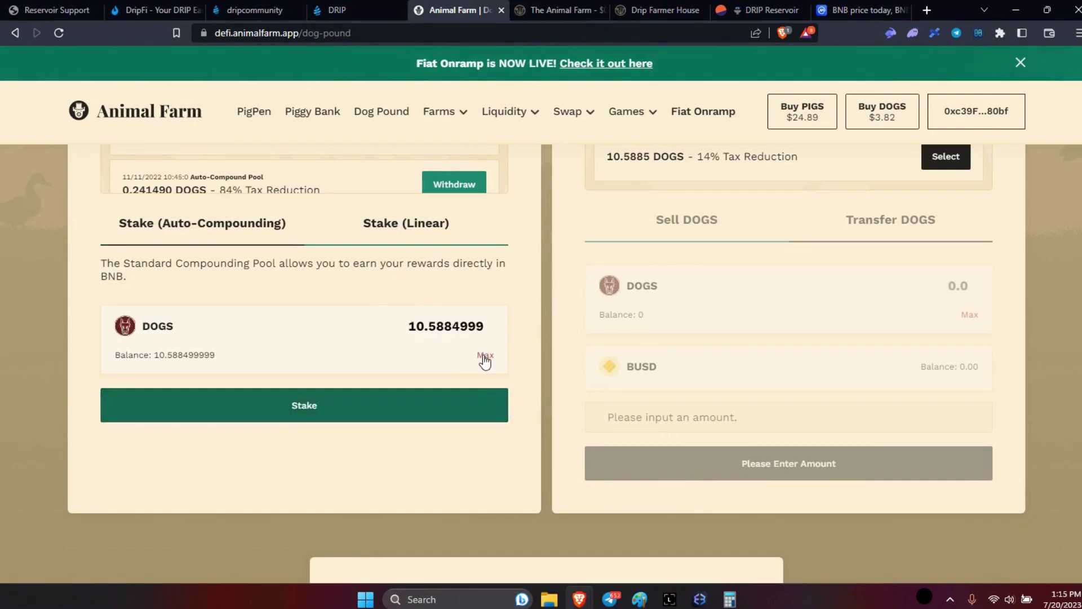
pyautogui.click(303, 418)
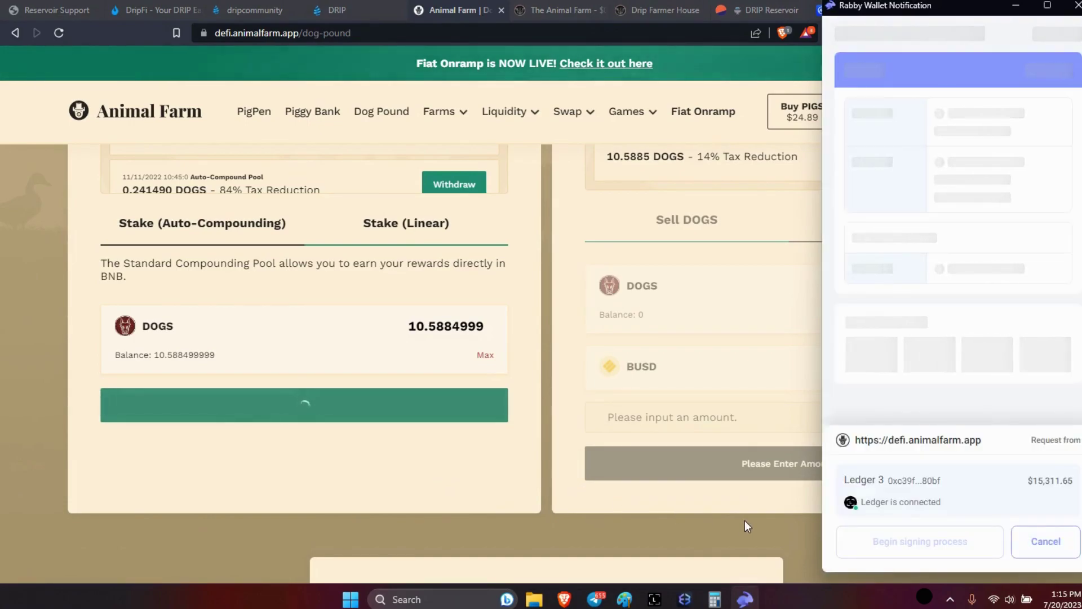
pyautogui.click(912, 542)
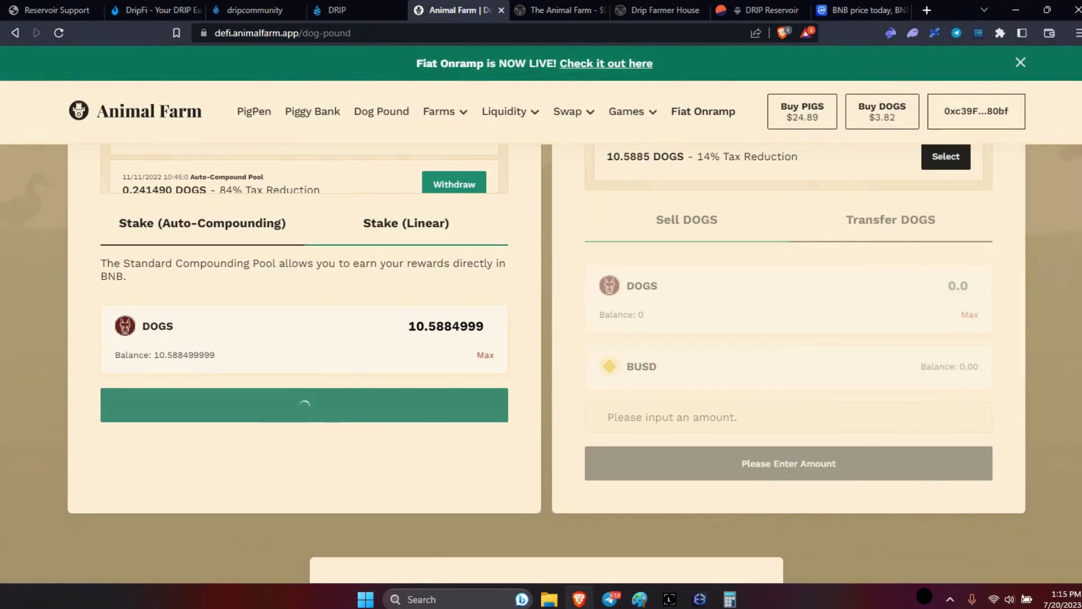
pyautogui.scroll(15, 541, 338)
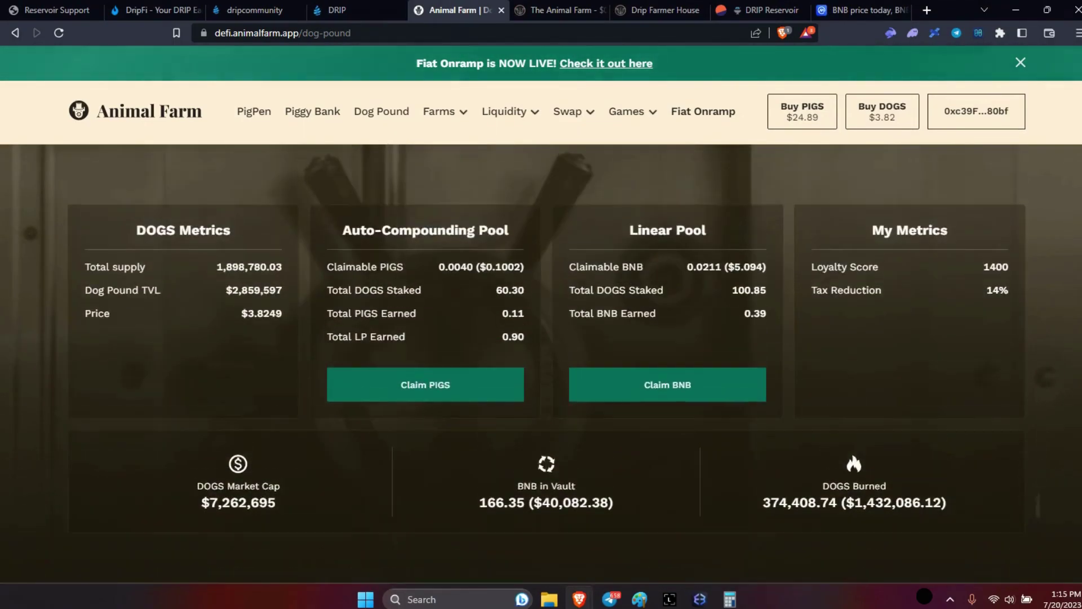
# - Scroll to the Dog Pound metrics: 111.44 DOGS staked in the Linear Pool, 0.0000 claimable BNB
pyautogui.scroll(-1, 1041, 466)
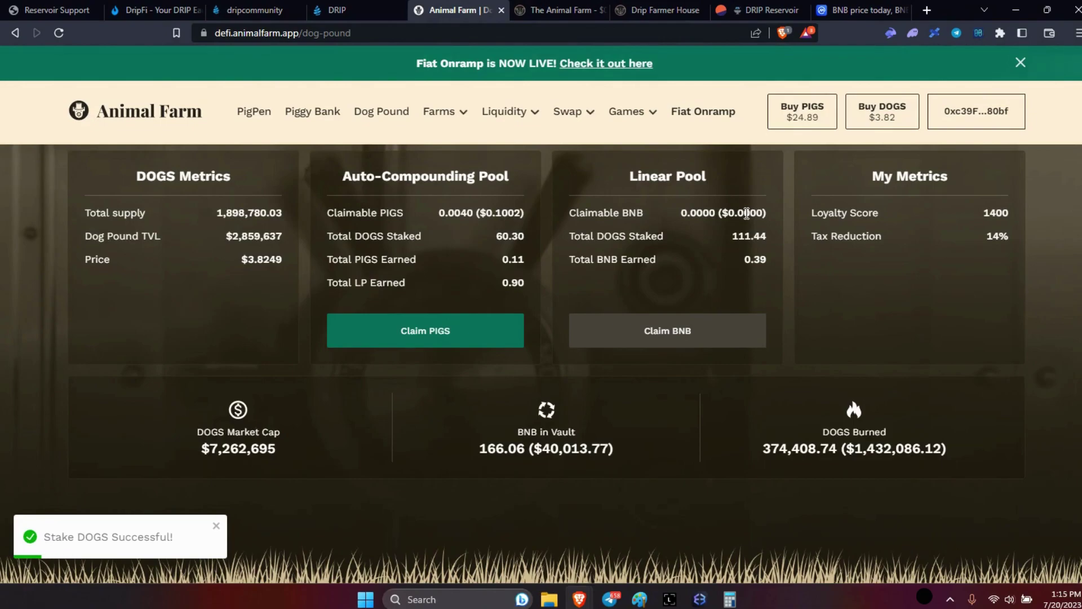
pyautogui.scroll(-10, 747, 213)
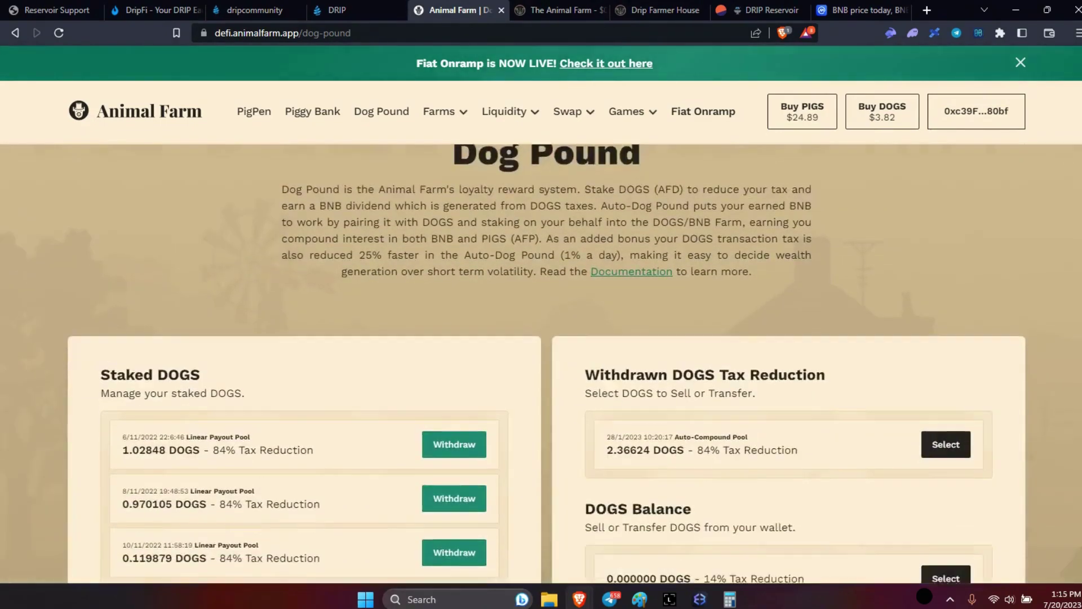
pyautogui.scroll(-7, 542, 361)
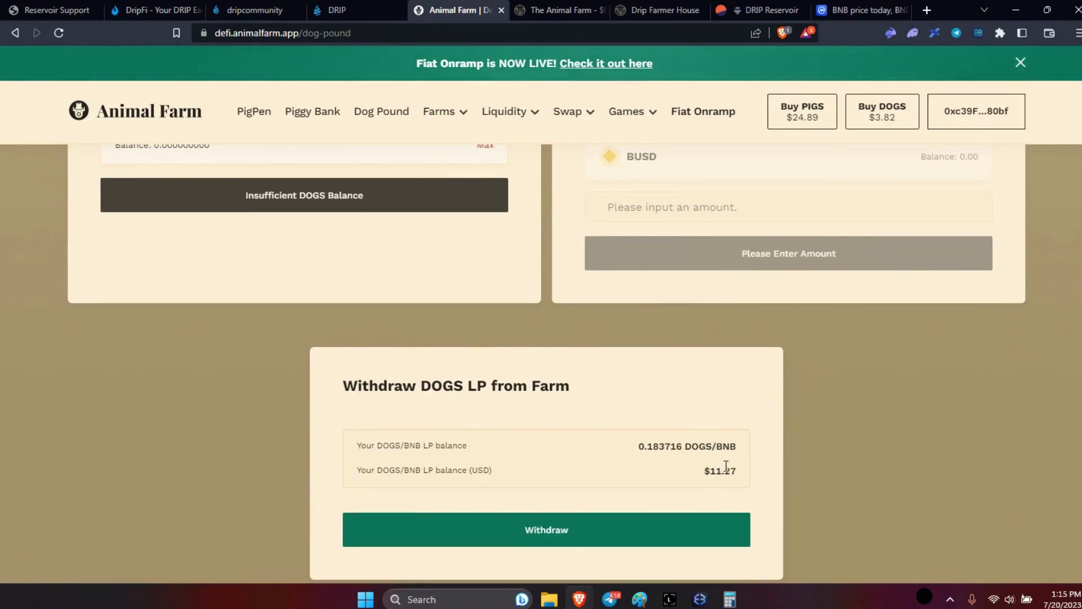
pyautogui.scroll(1, 927, 448)
pyautogui.scroll(3, 927, 448)
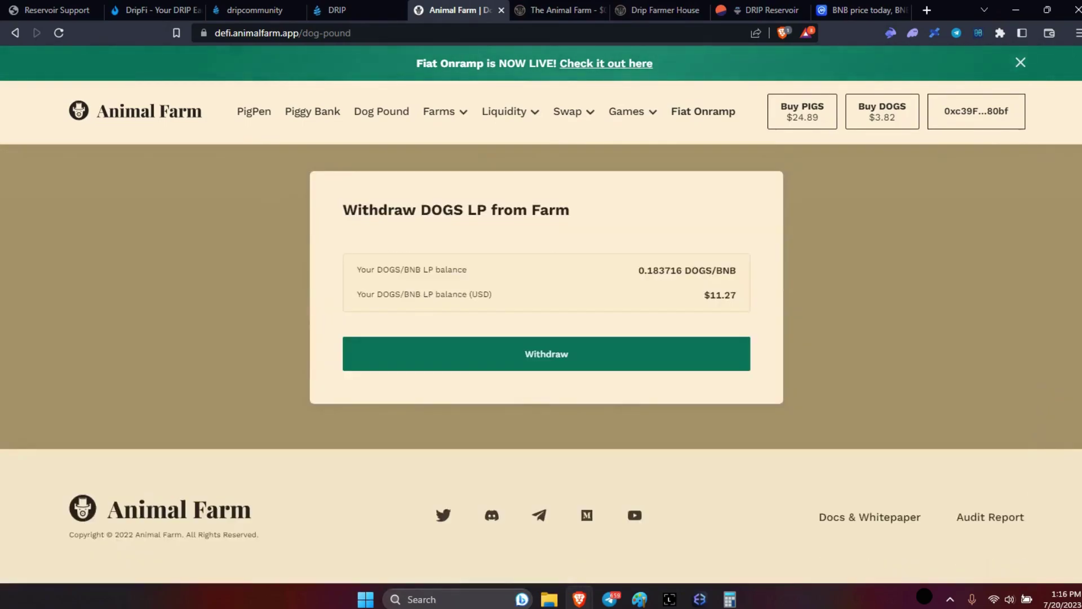
pyautogui.scroll(15, 542, 338)
pyautogui.scroll(10, 542, 361)
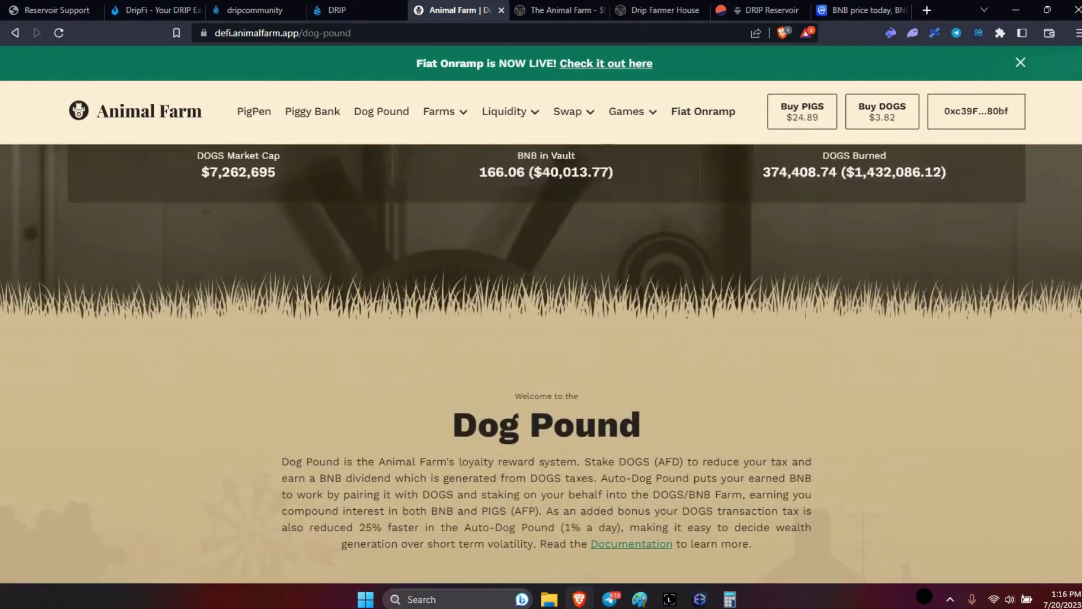
pyautogui.scroll(-1, 541, 339)
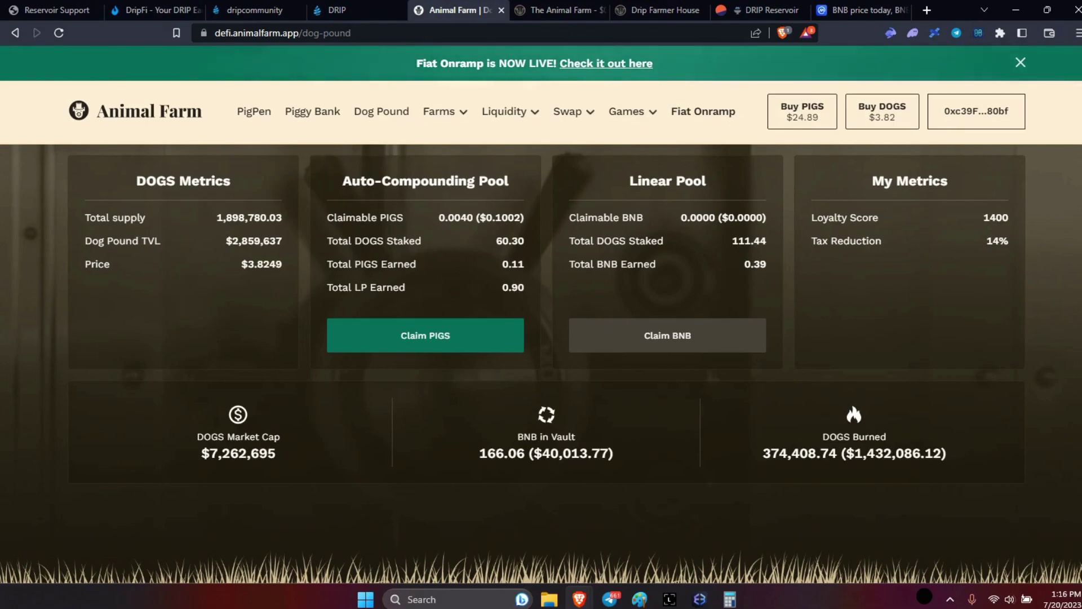
# - Switch Rabby to the L7 2026 account and reload the DRIP dashboard showing 59.01 DRIP deposited
pyautogui.click(891, 33)
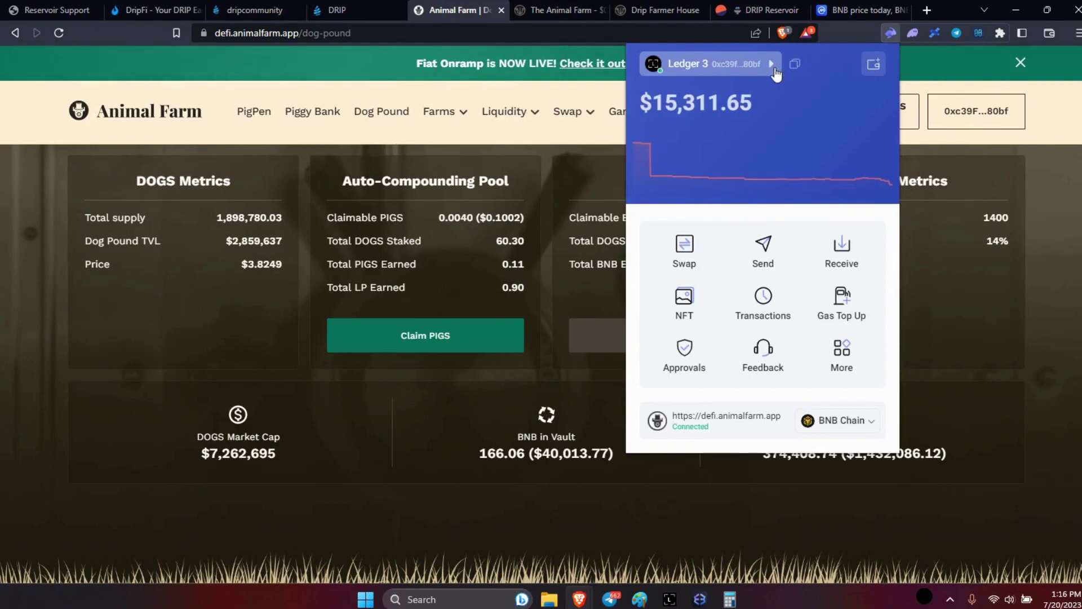
pyautogui.click(773, 67)
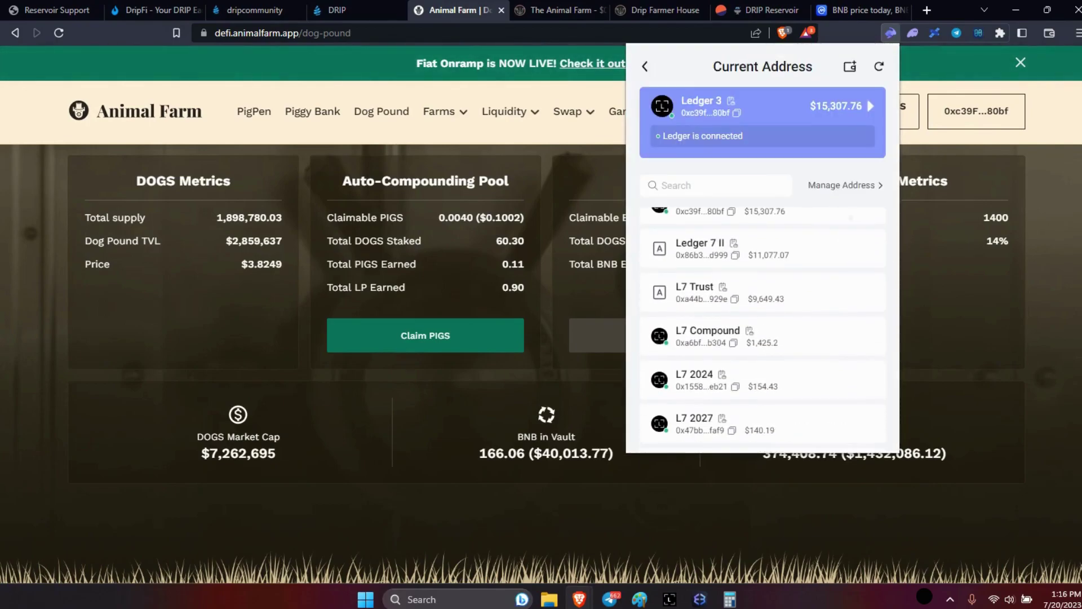
pyautogui.scroll(-2, 762, 327)
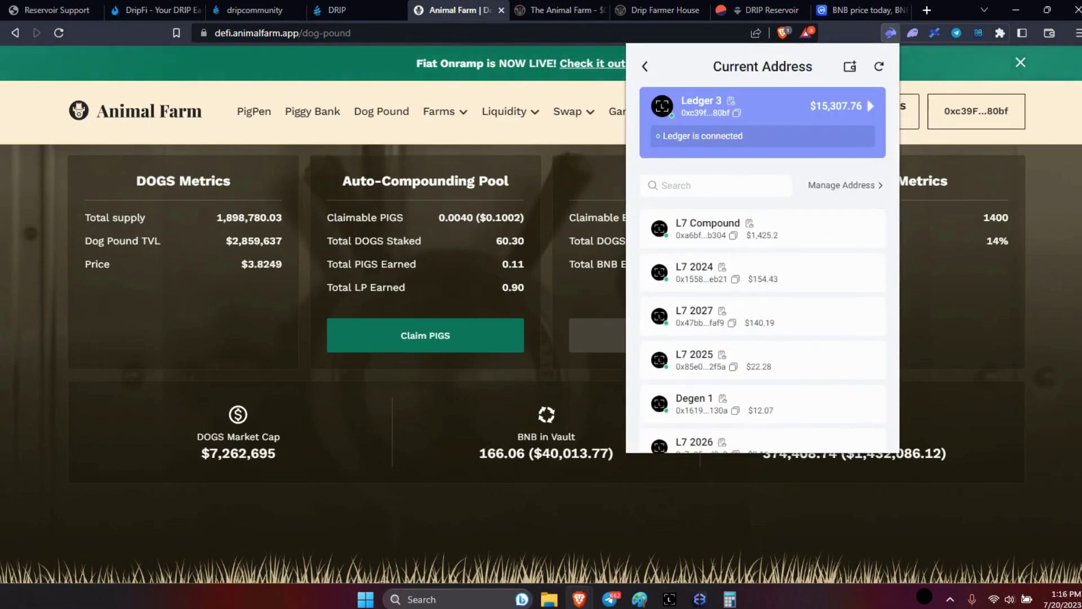
pyautogui.click(838, 447)
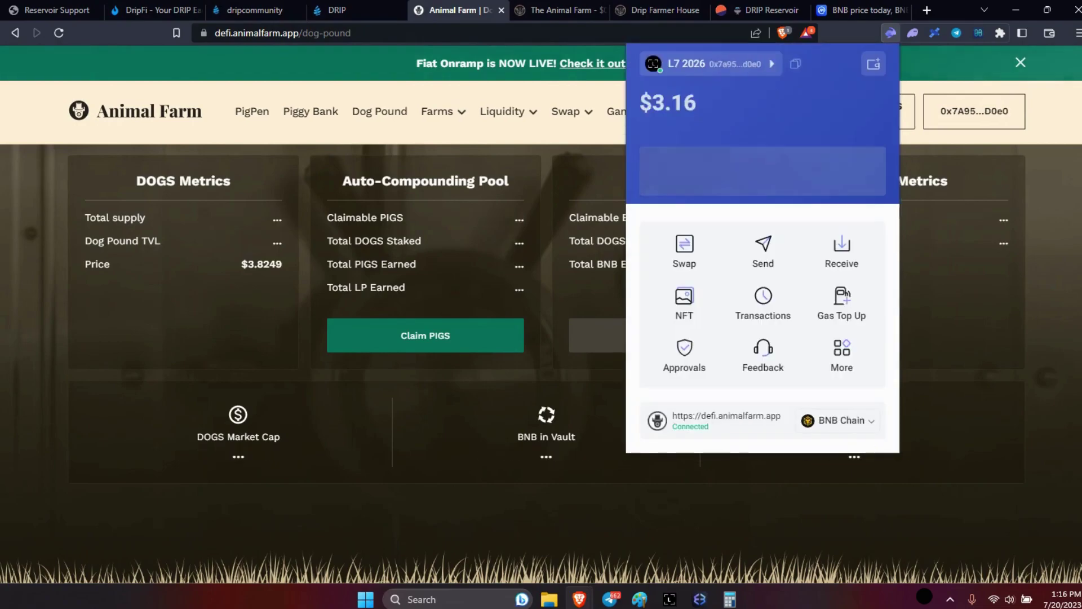
pyautogui.click(332, 11)
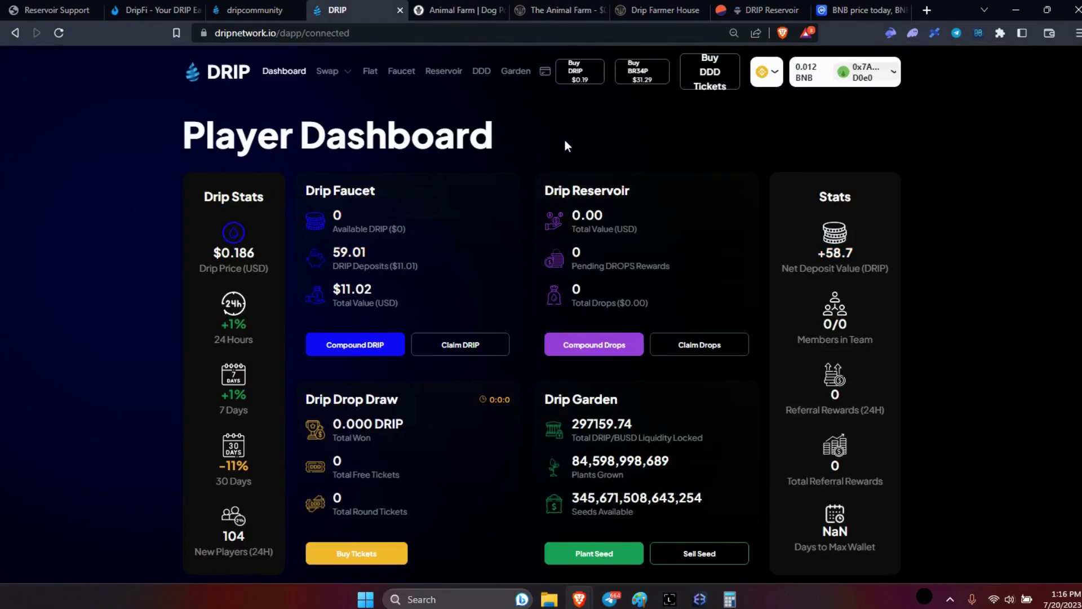
pyautogui.click(59, 32)
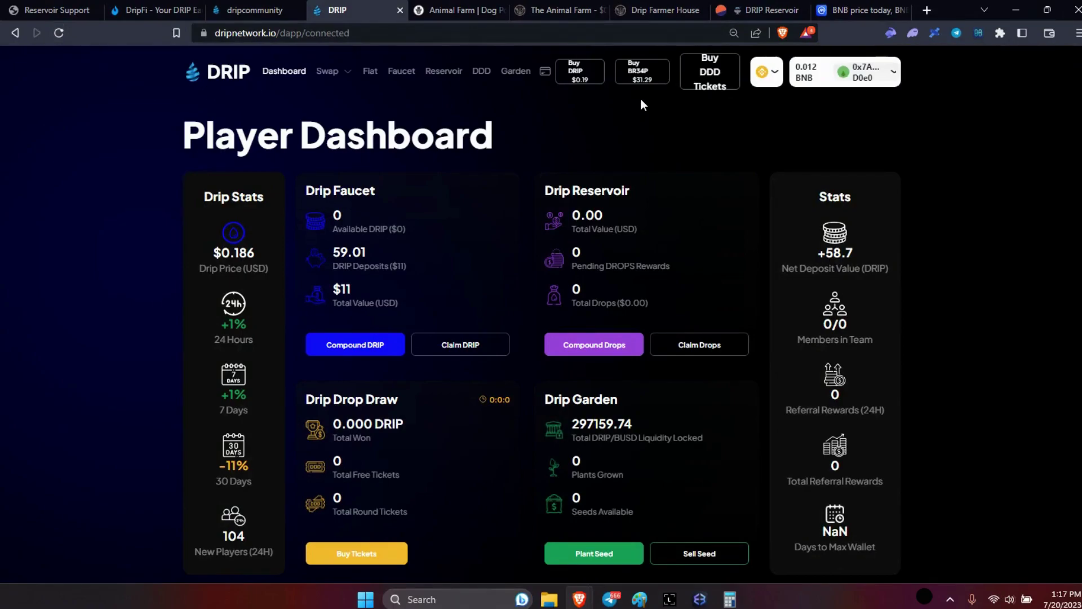
# - Select Ledger 7 in Rabby and reload the dashboard until 32,494.85 deposited and 10.91 available appear
pyautogui.click(889, 34)
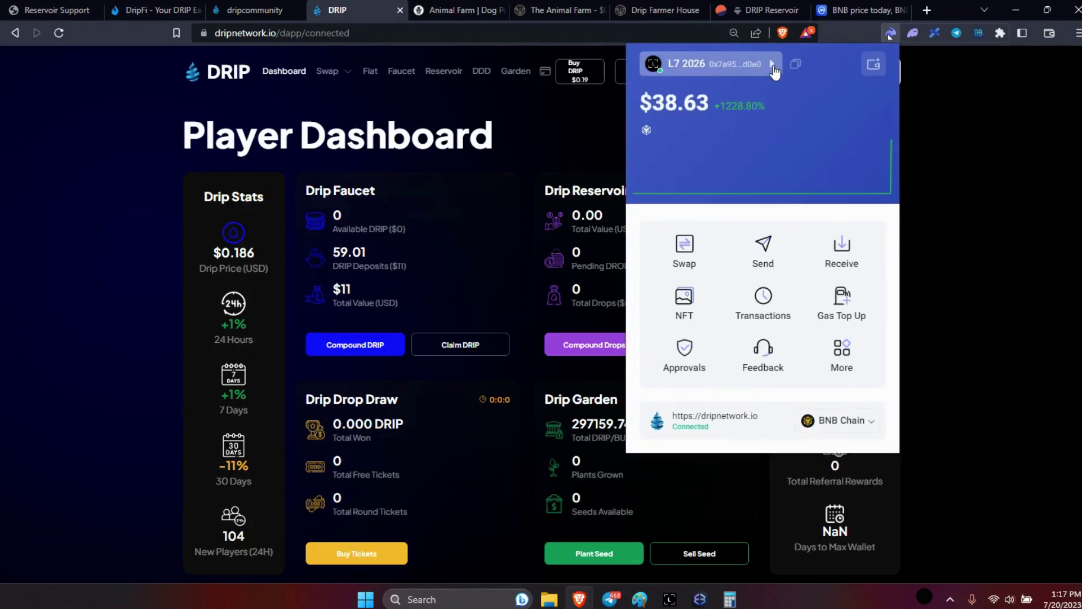
pyautogui.click(699, 64)
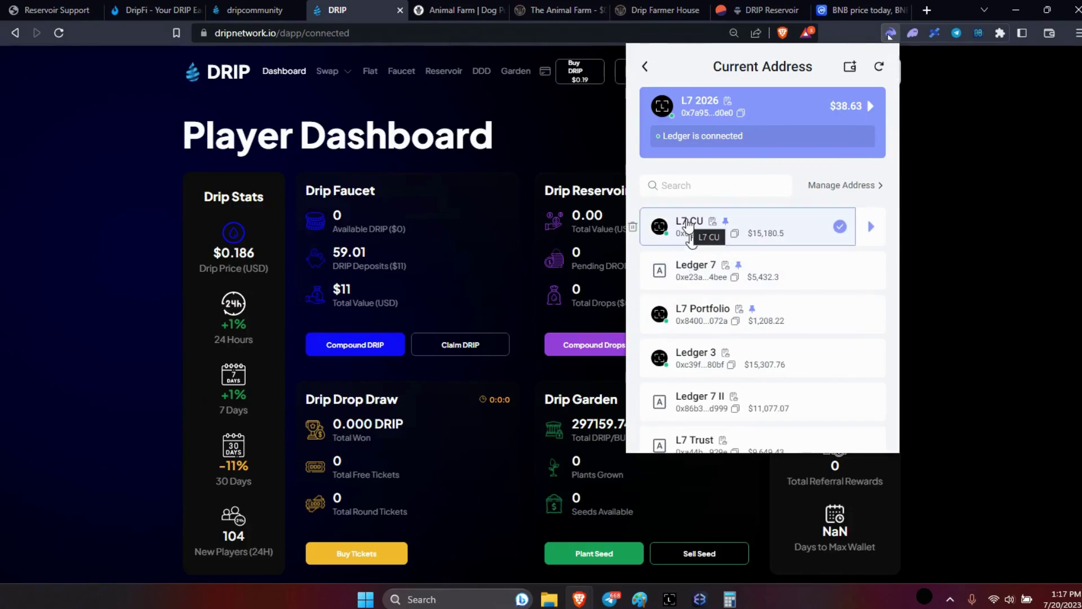
pyautogui.click(689, 265)
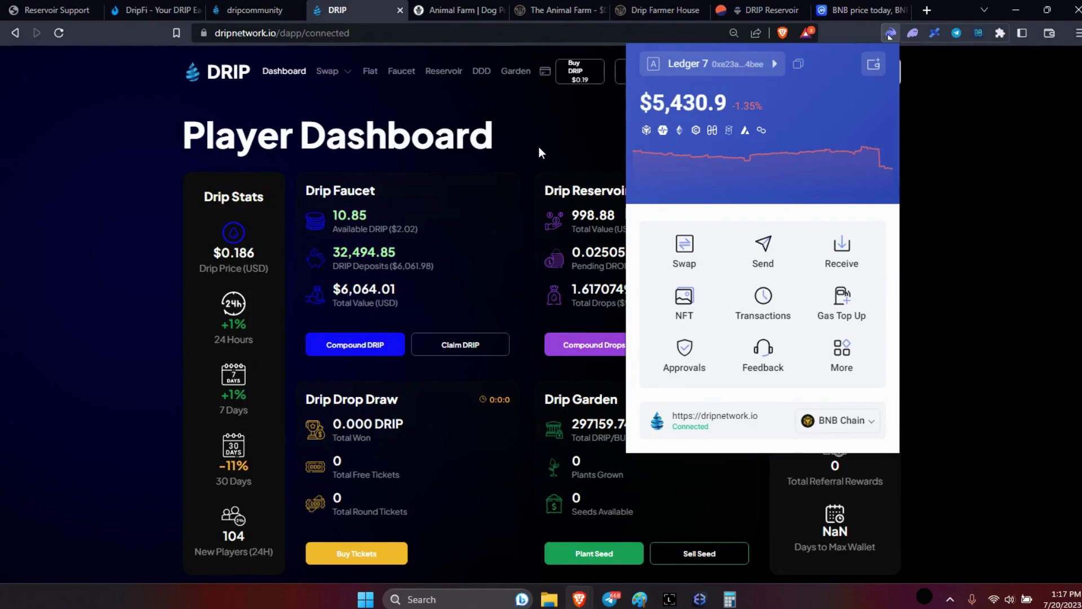
pyautogui.click(539, 148)
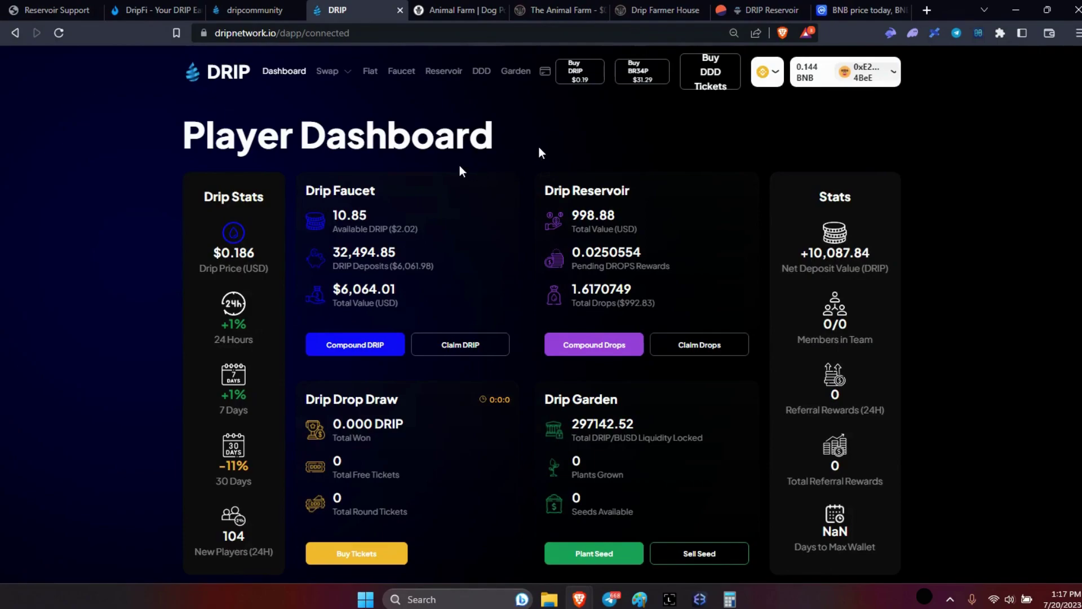
pyautogui.click(59, 34)
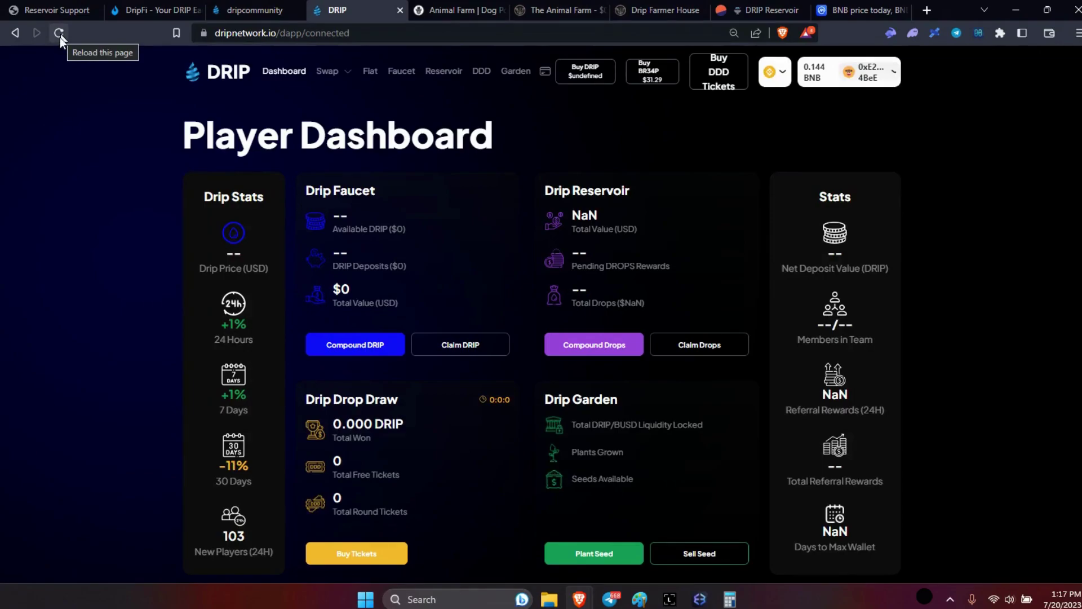
pyautogui.click(60, 34)
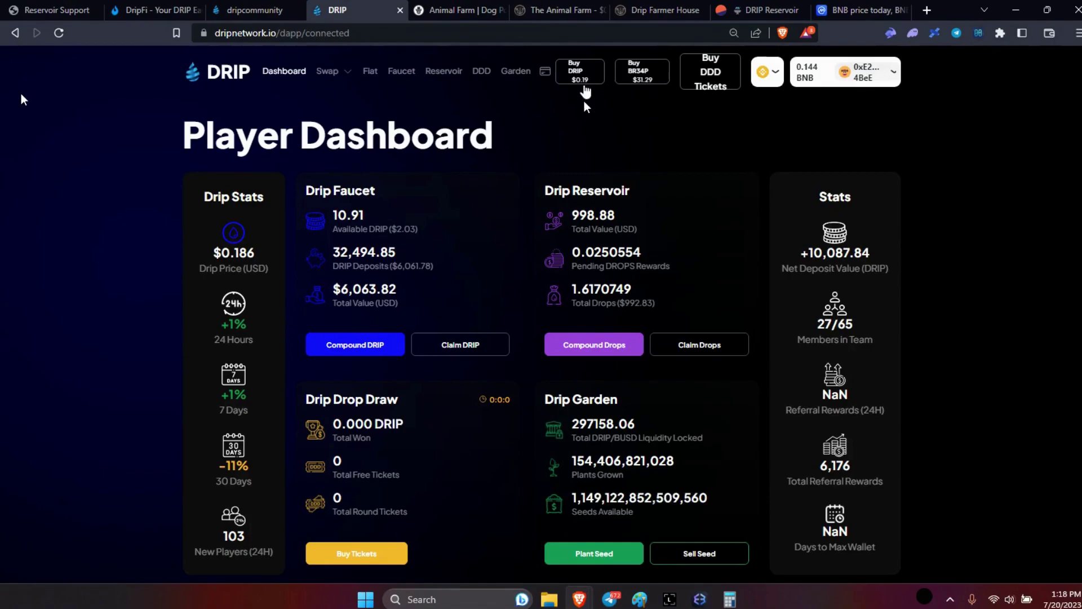
# - Select L7 Trust in Rabby and reload until 17,089 DRIP deposited and 7.6 available show
pyautogui.click(889, 32)
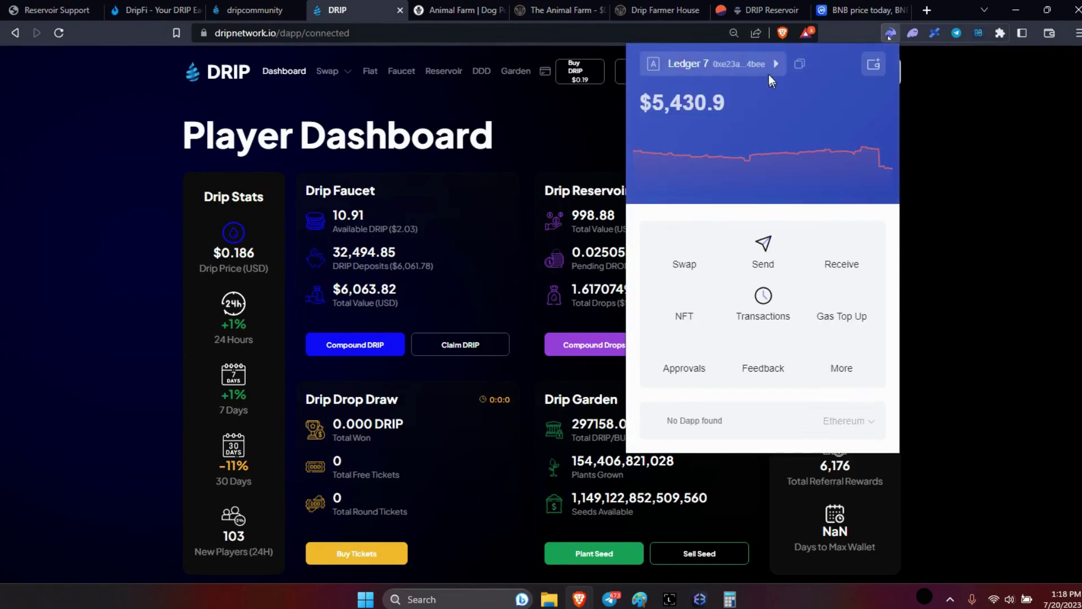
pyautogui.click(774, 66)
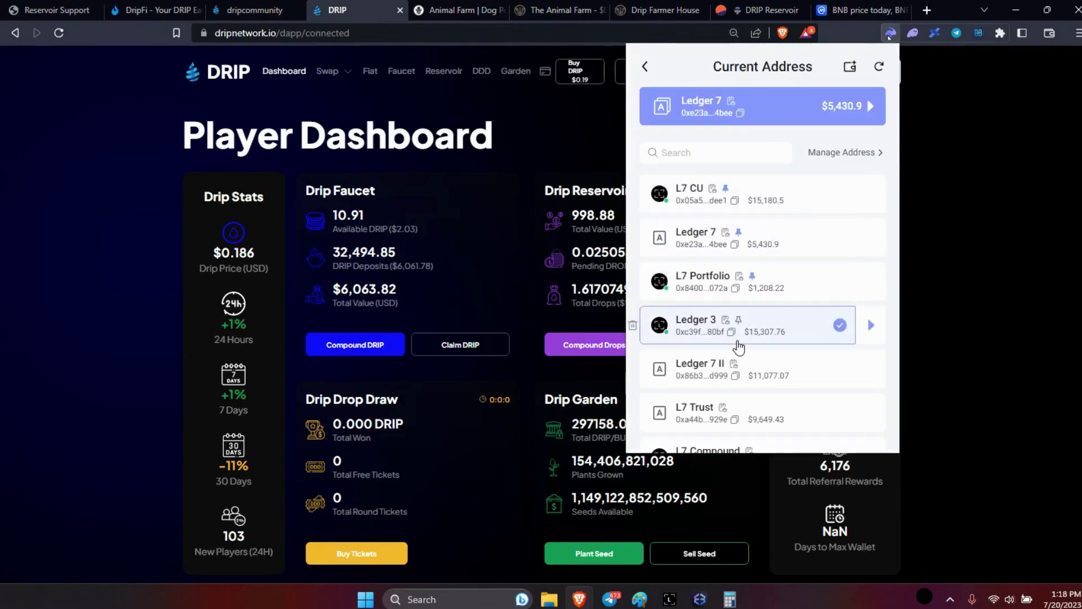
pyautogui.click(701, 406)
pyautogui.click(977, 280)
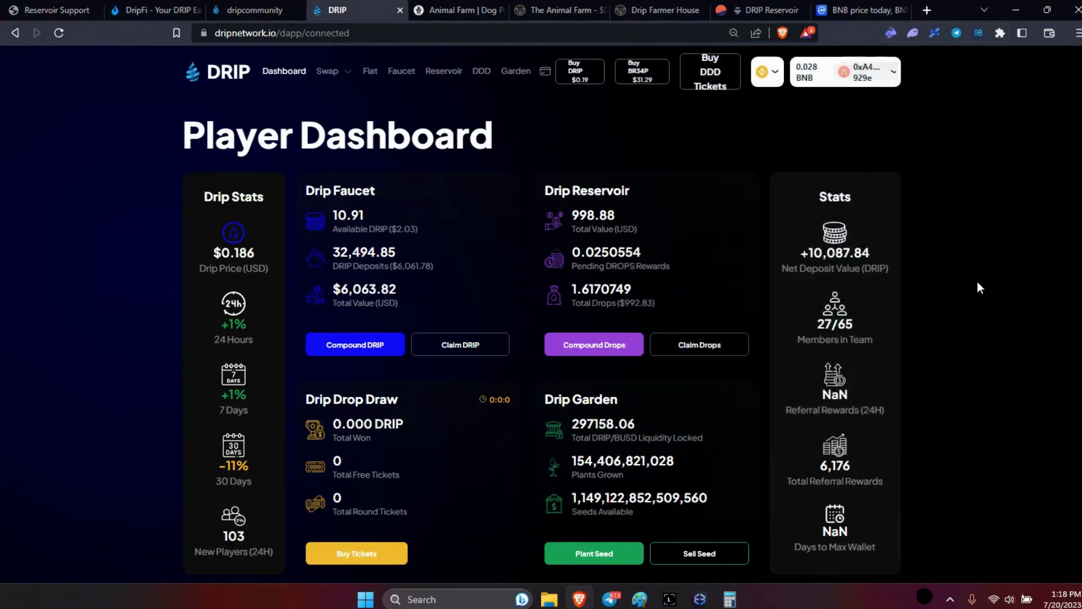
pyautogui.click(59, 32)
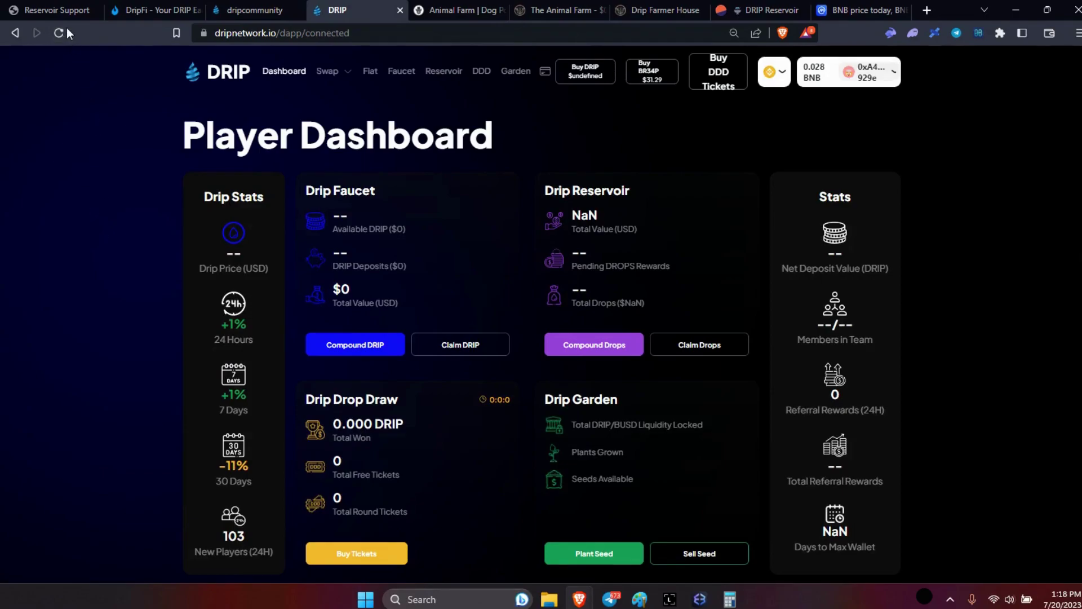
pyautogui.click(58, 33)
pyautogui.click(60, 34)
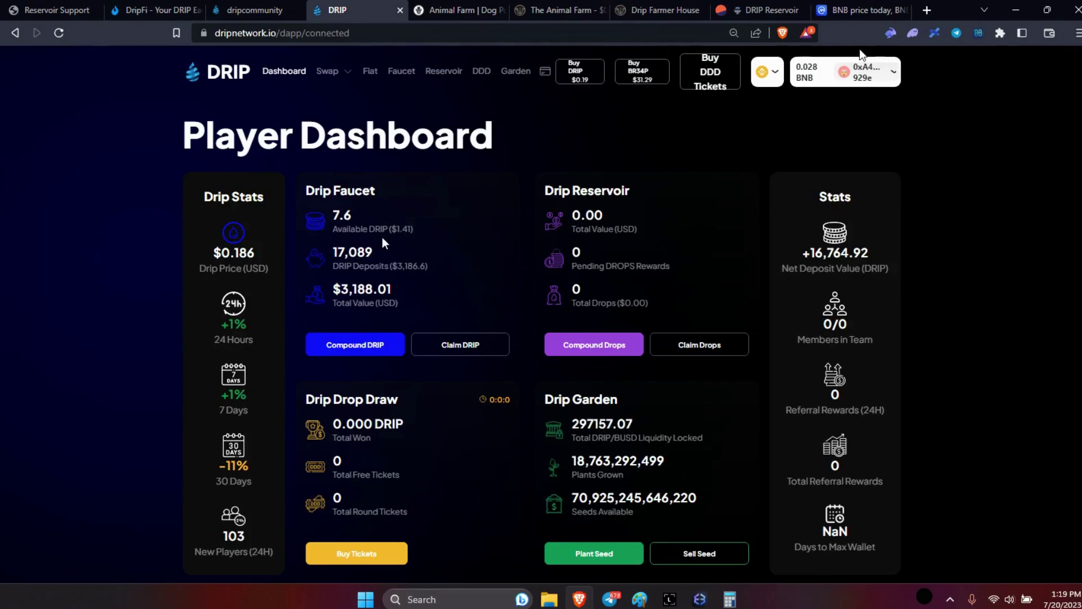
# - Switch Rabby to the Ledger 3 account to show 27,417.46 DRIP deposited and 12.28 available
pyautogui.click(891, 33)
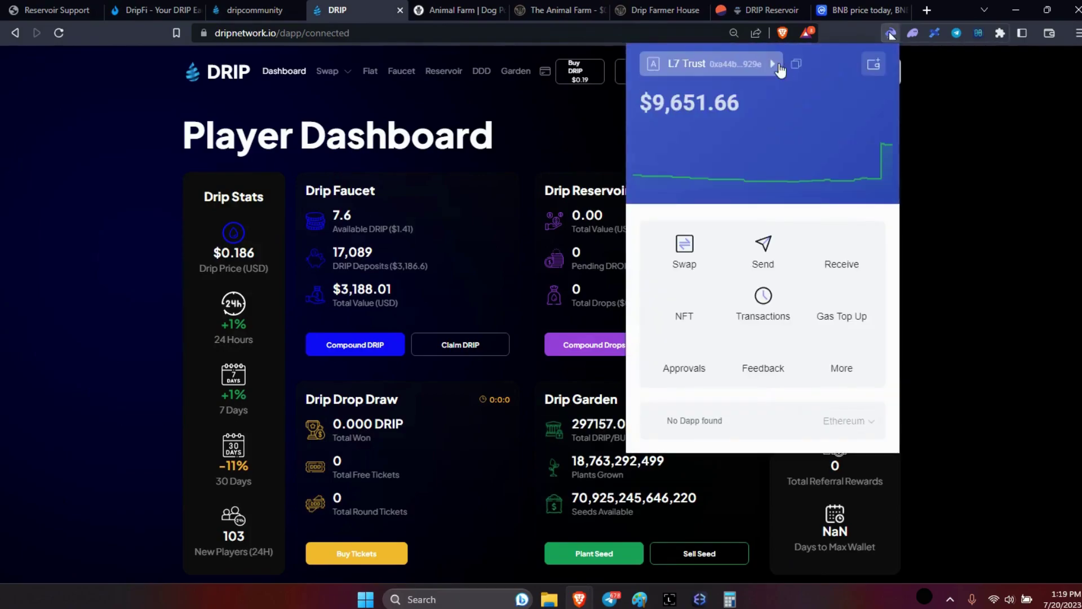
pyautogui.click(777, 65)
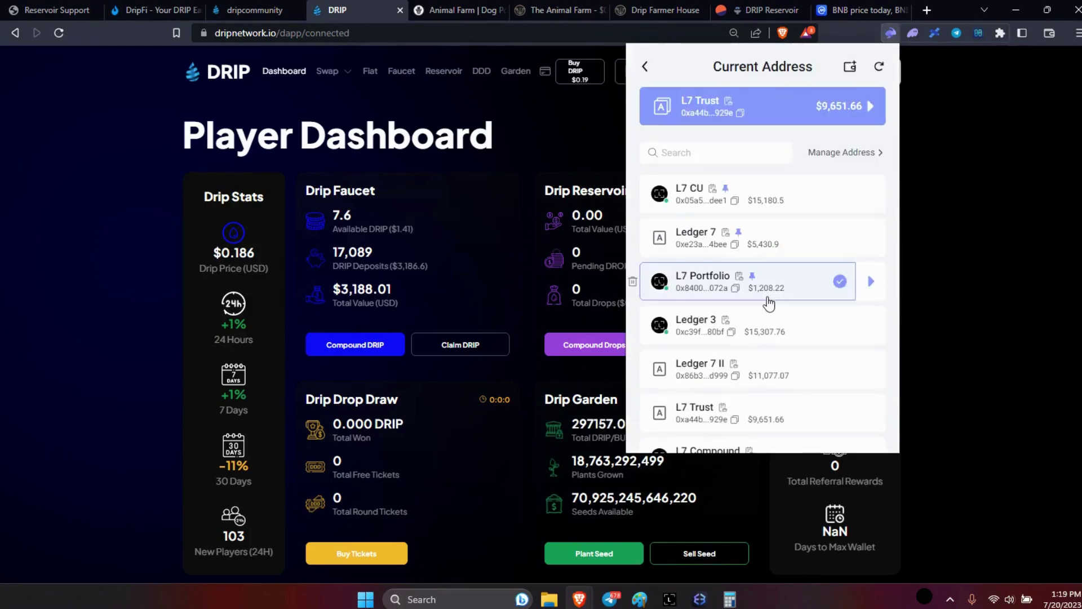
pyautogui.click(698, 324)
pyautogui.click(967, 299)
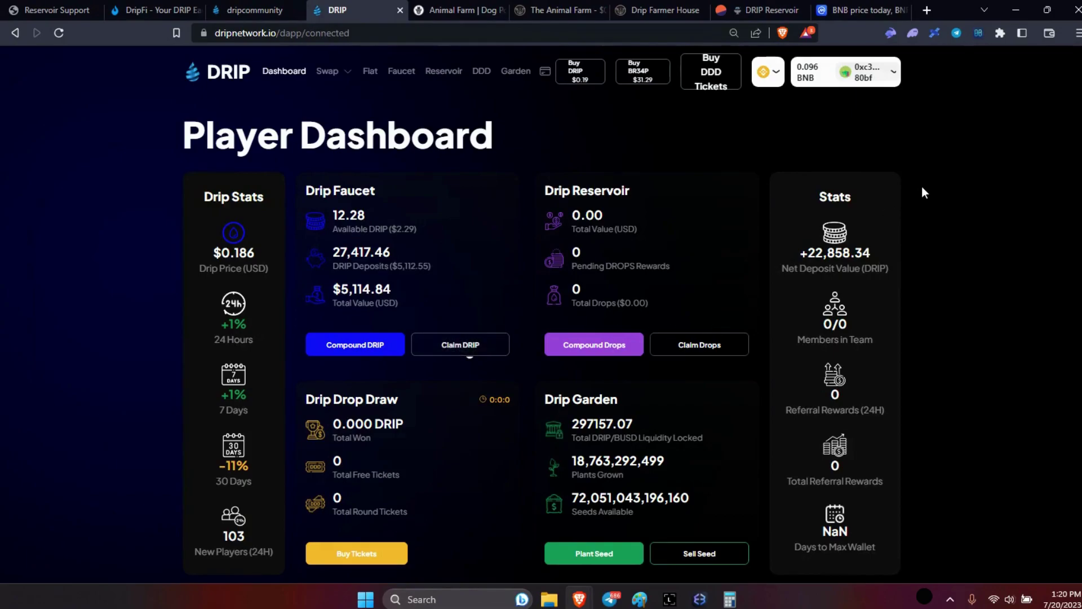
# - Switch Rabby to the L7 CU account, holding 0.114 BNB
pyautogui.click(892, 32)
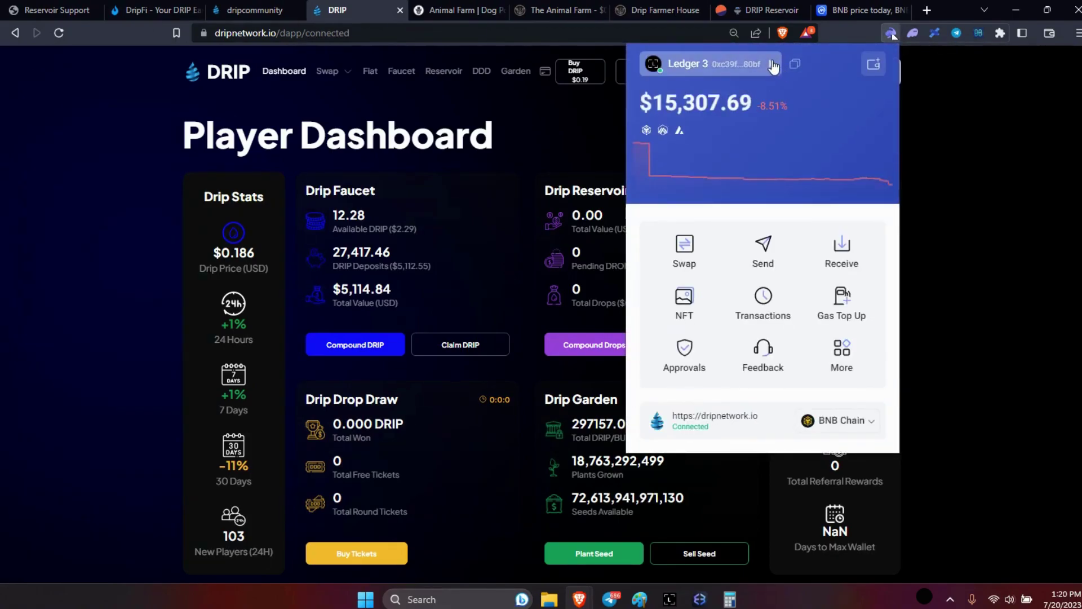
pyautogui.click(775, 89)
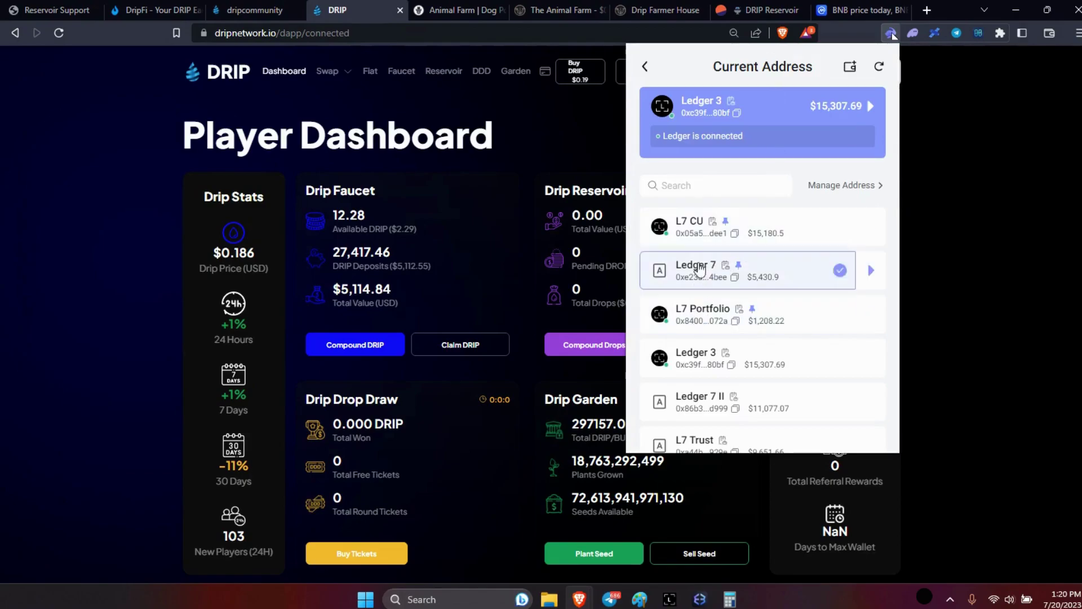
pyautogui.click(694, 228)
pyautogui.click(953, 248)
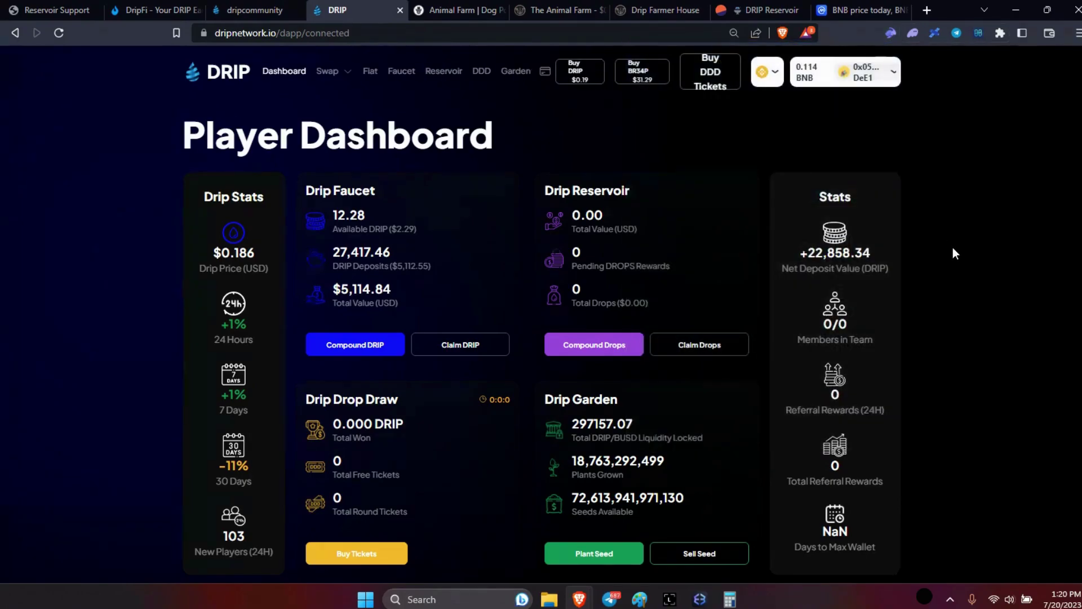